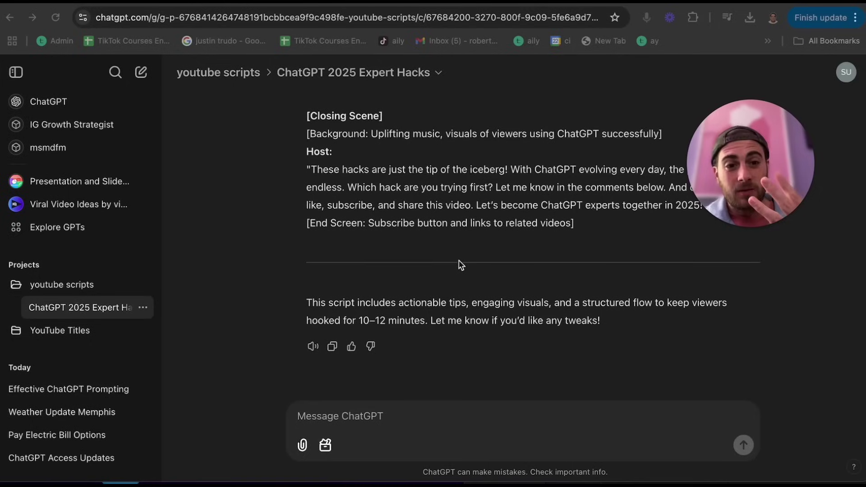
Start a new chat, and switch to YouTube to open the vidIQ extension's options on the vidIQ channel's videos page
left_click(141, 75)
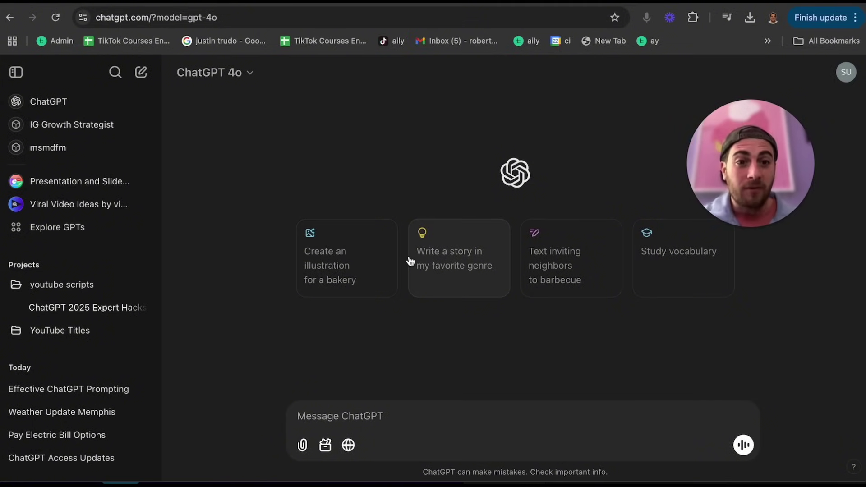
left_click(489, 4)
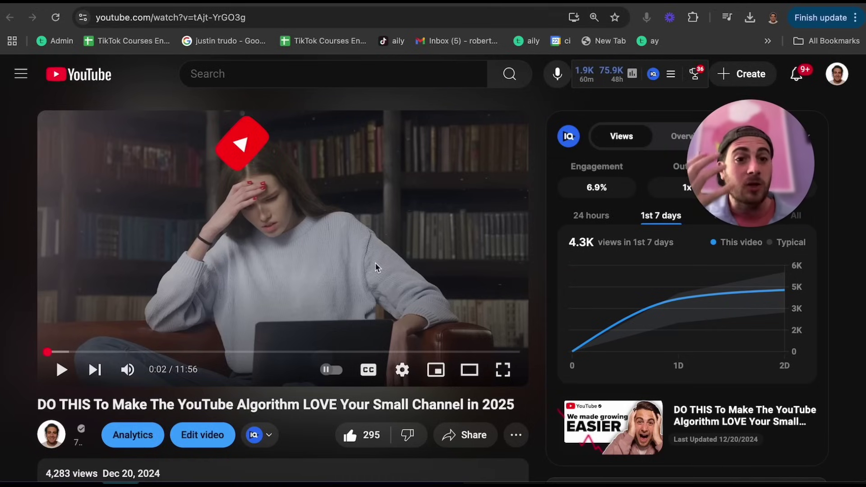
left_click(250, 78)
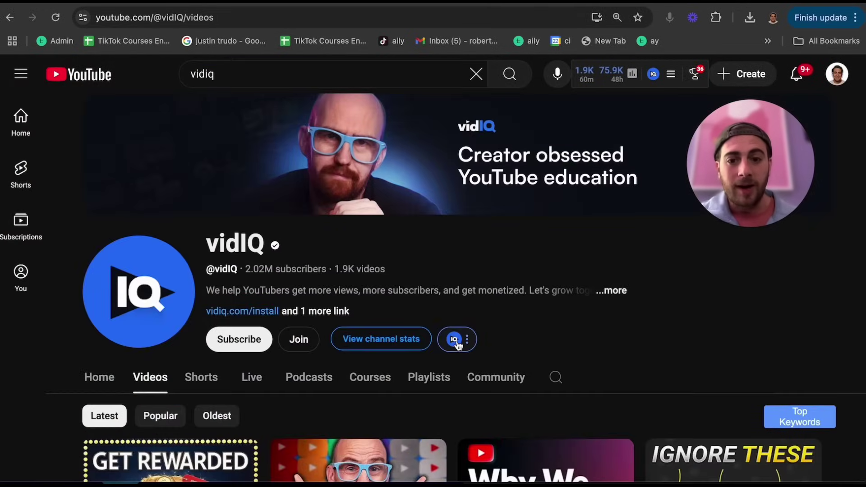
left_click(454, 339)
left_click(433, 371)
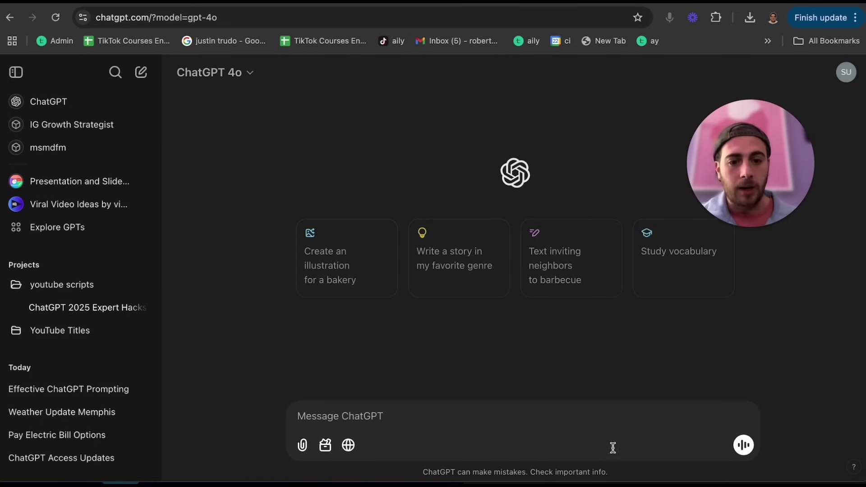
Attach the copied screenshot of trending videos to the new ChatGPT chat and ask "what are the titles of my trending videos"
key("super+v")
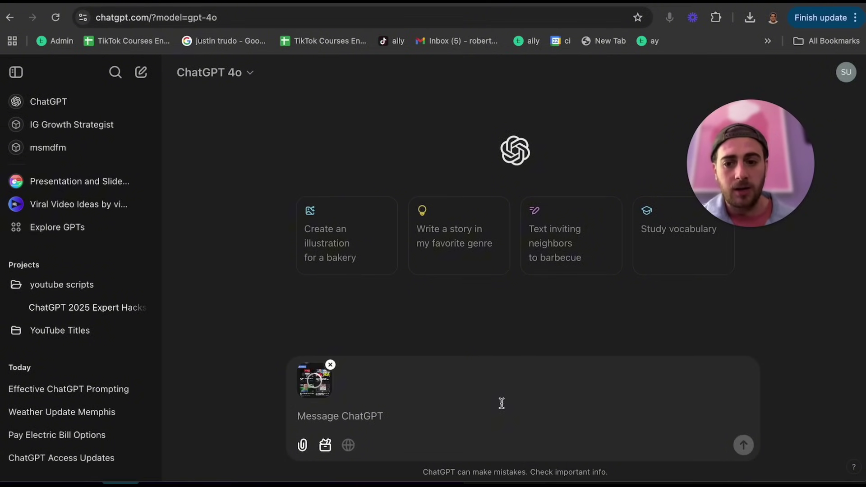
type("what are the ti")
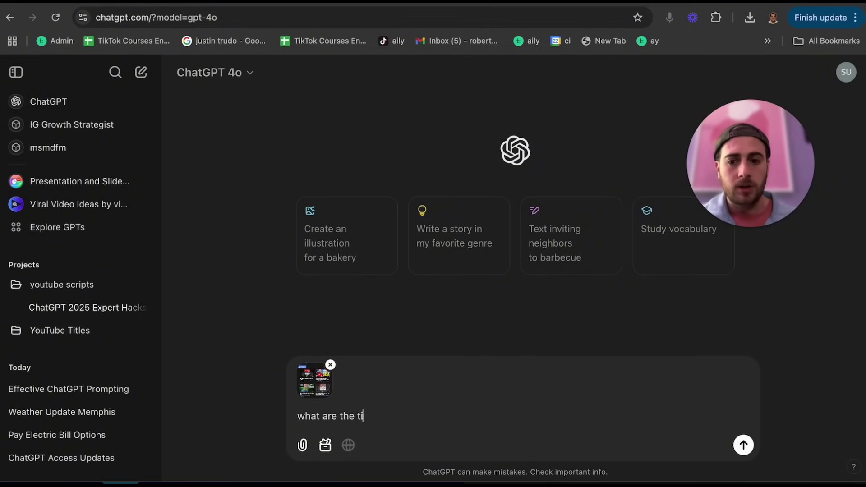
type("tles of my trending vid")
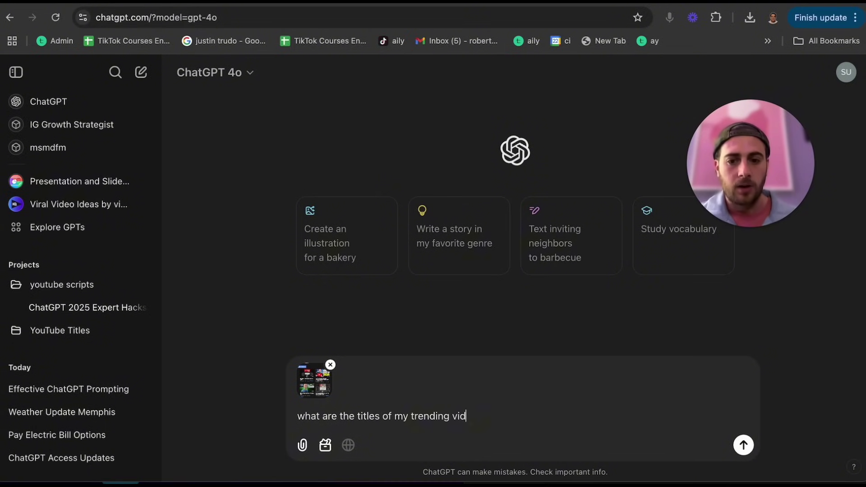
type("eos")
key("Return")
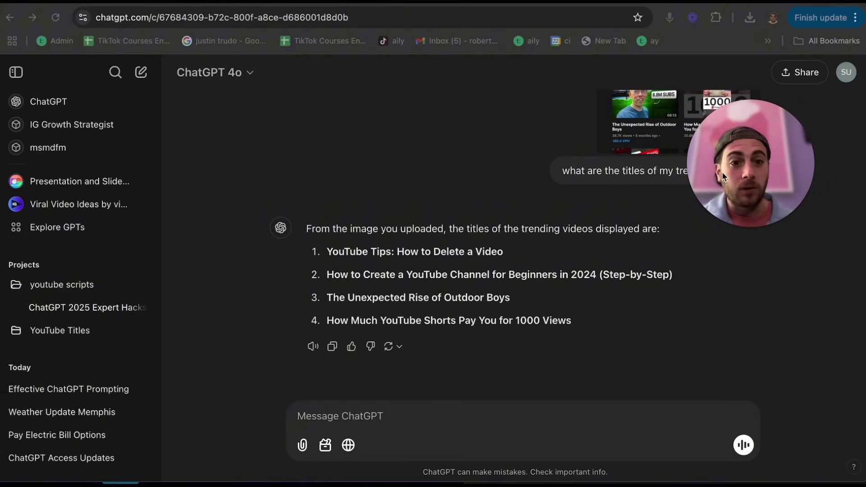
scroll(638, 221, "up", 3)
scroll(639, 225, "down", 3)
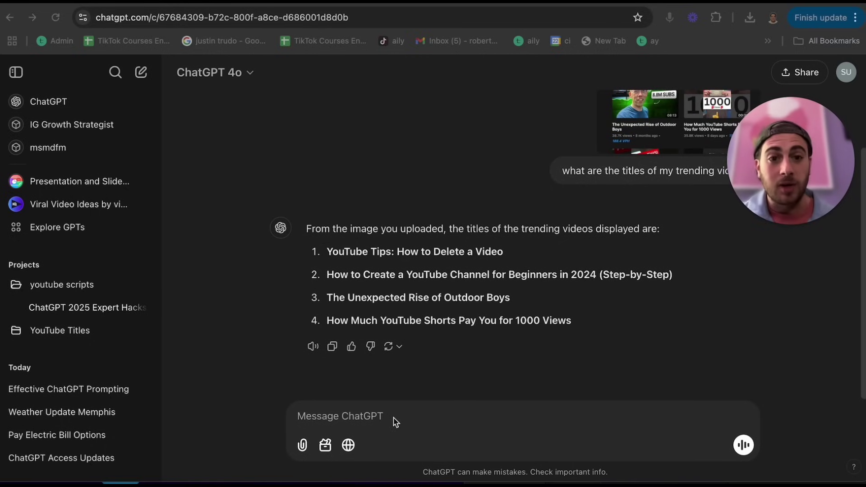
Send the follow-up prompt "translate this to german" and compare the reply with the original titles
type("trans")
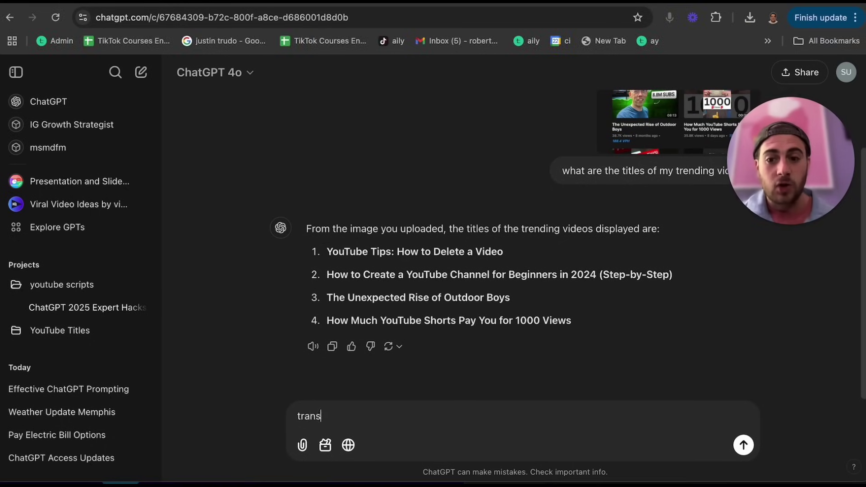
type("late this to german")
key("Return")
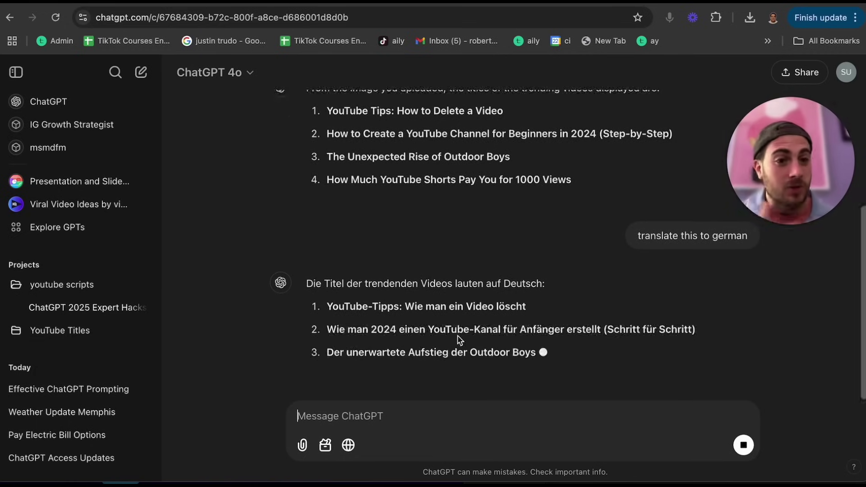
scroll(492, 298, "up", 6)
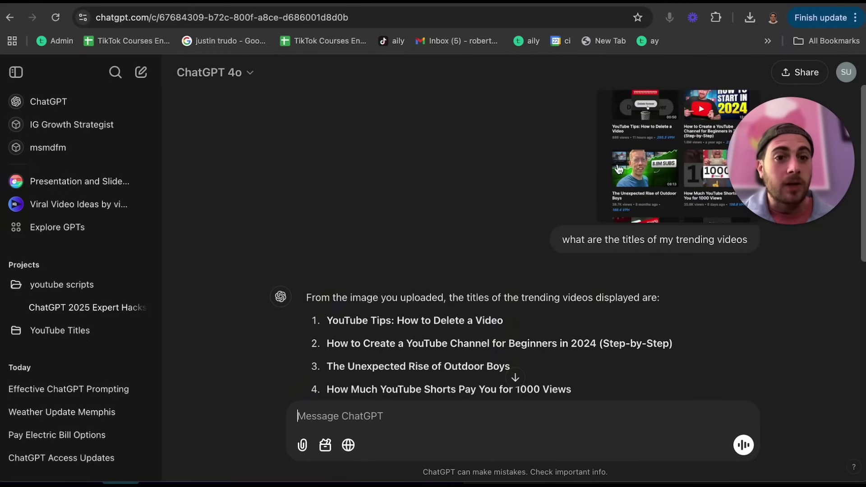
scroll(620, 170, "down", 6)
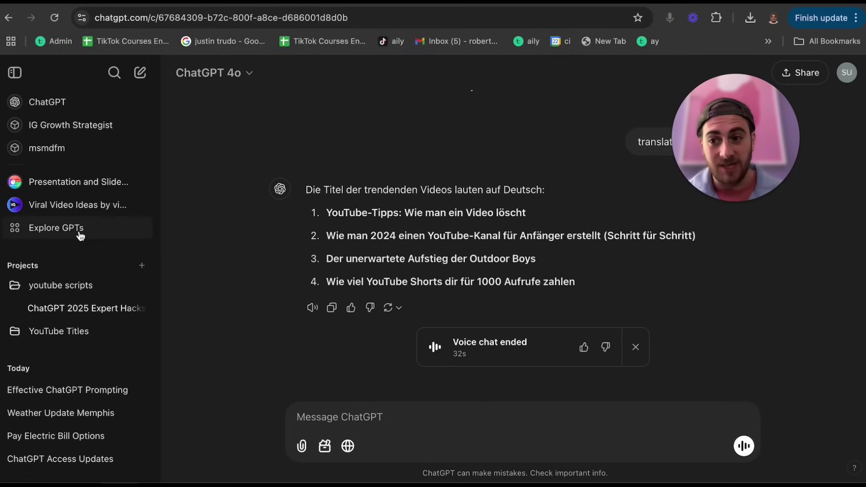
Open the GPT directory and browse the GPTs in its Writing category
left_click(56, 228)
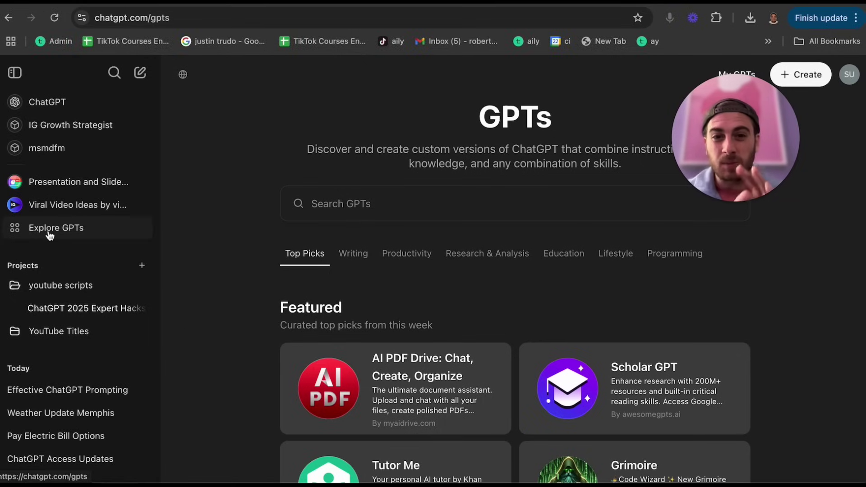
left_click(748, 135)
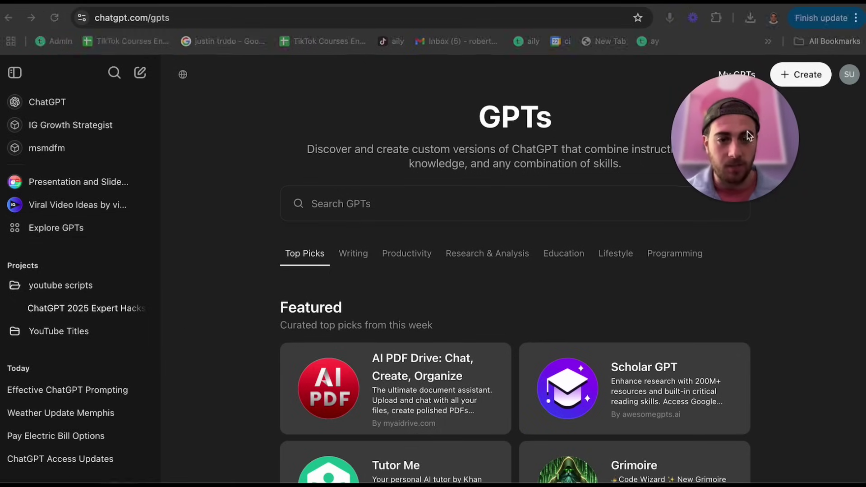
scroll(359, 270, "down", 1)
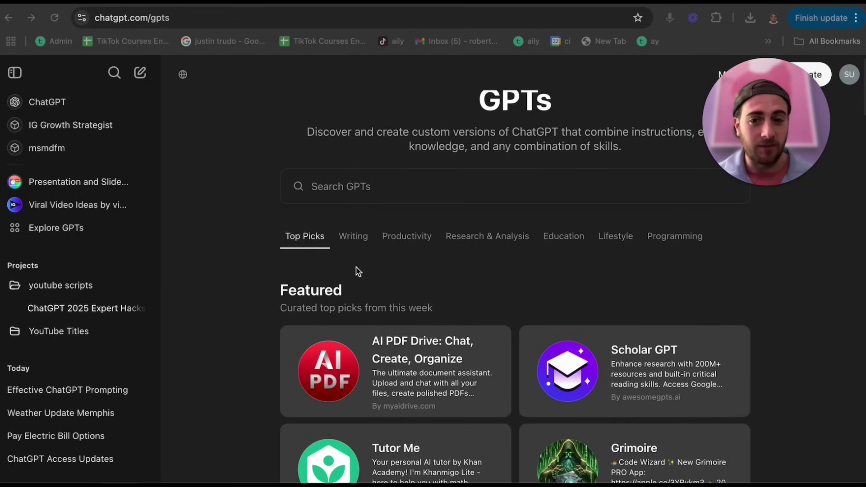
left_click(353, 236)
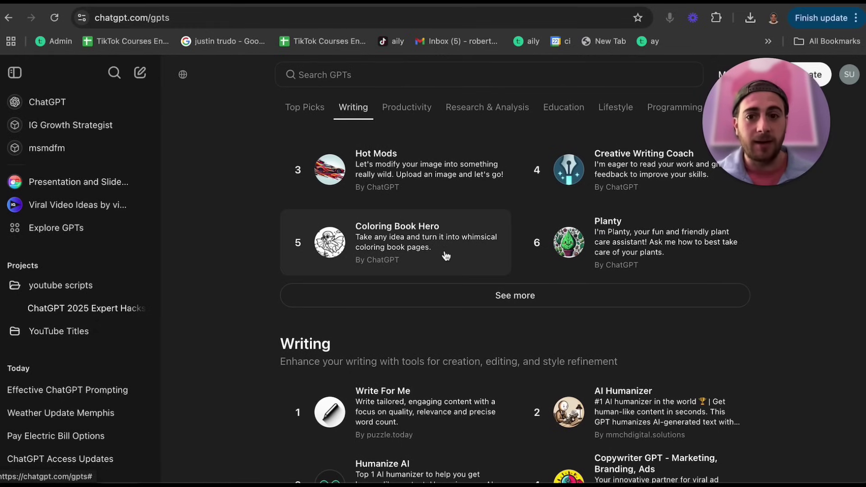
scroll(434, 249, "down", 3)
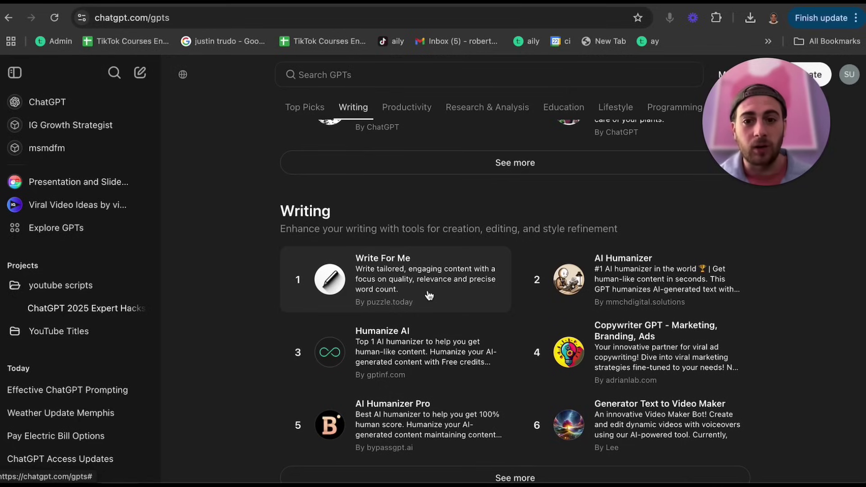
Examine the Write For Me GPT's conversation starters, capabilities, ratings and related GPTs, and close its details
left_click(428, 295)
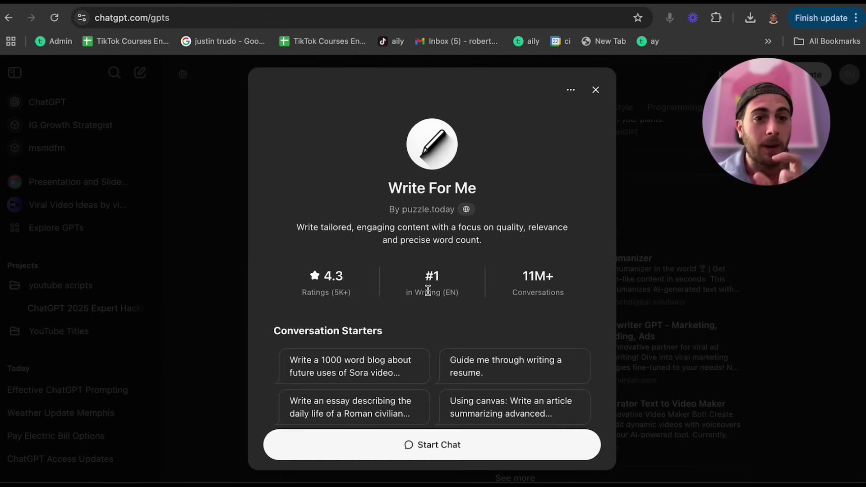
scroll(427, 290, "down", 3)
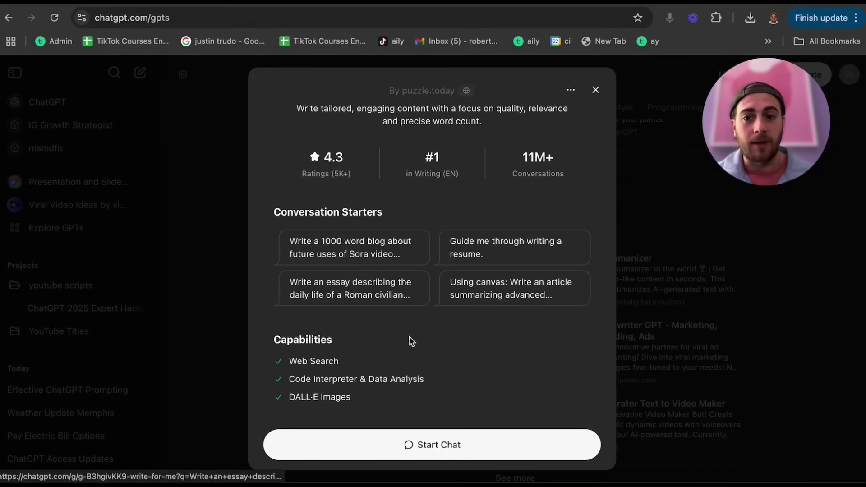
scroll(413, 339, "down", 1)
scroll(315, 396, "down", 5)
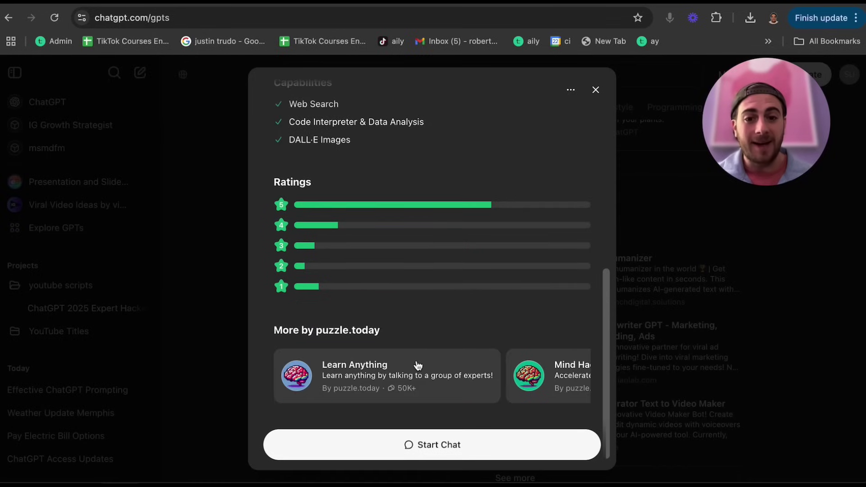
scroll(418, 366, "right", 5)
scroll(417, 366, "right", 5)
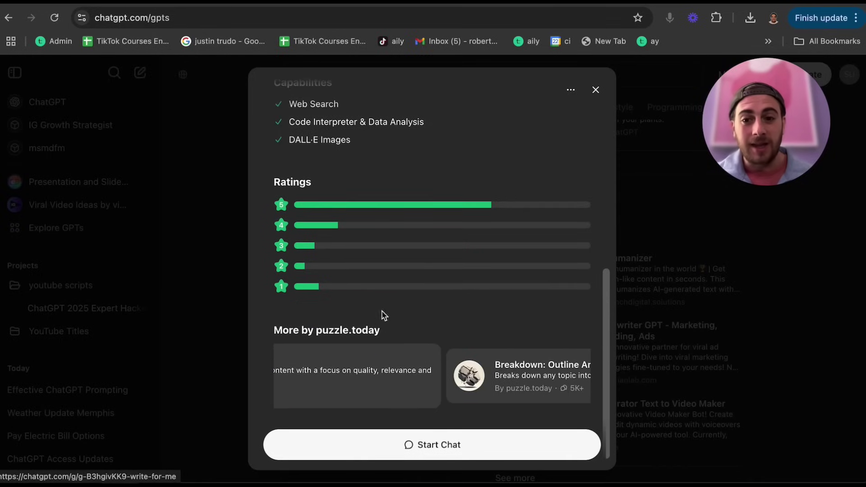
scroll(356, 366, "up", 2)
scroll(357, 366, "up", 8)
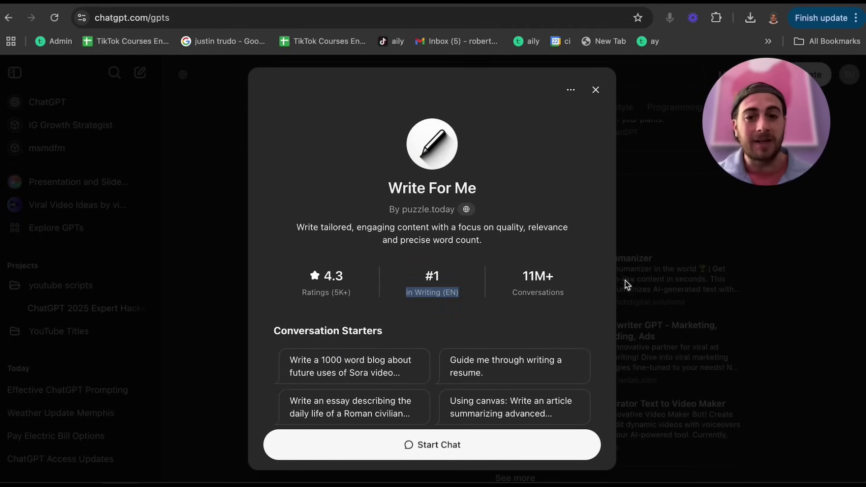
left_click(595, 89)
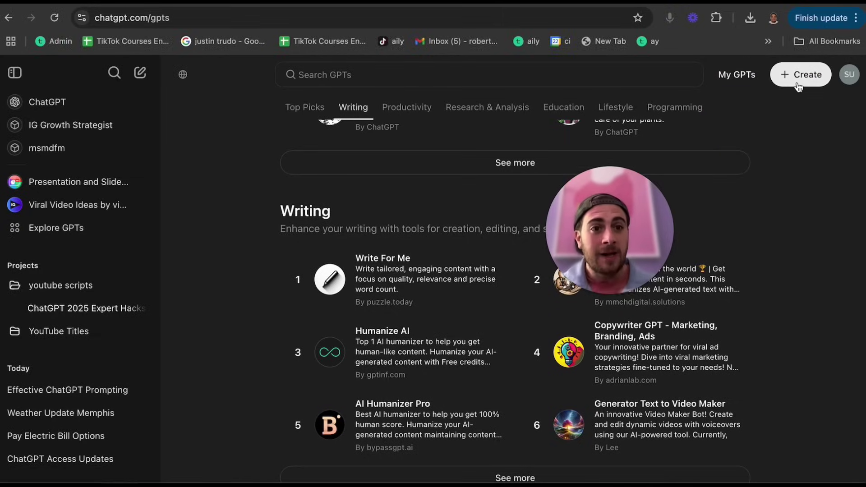
Open the editor for a new GPT and examine its instructions, conversation starters, knowledge upload, capabilities and actions settings
left_click(797, 81)
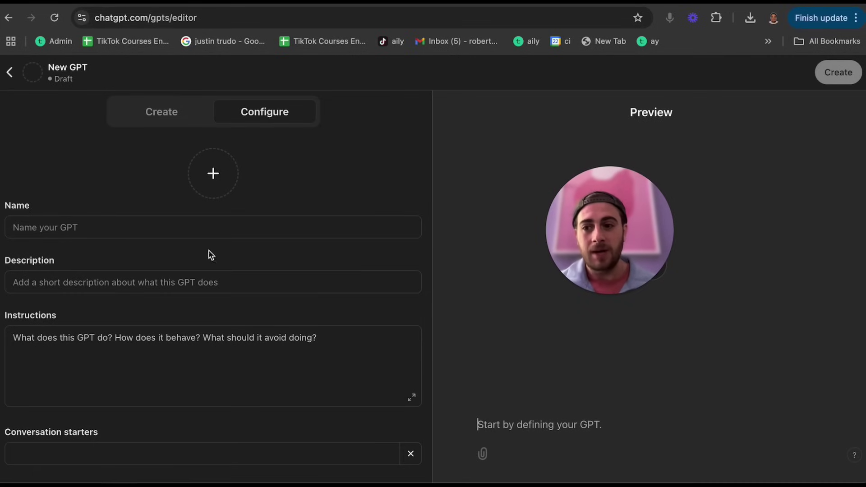
scroll(104, 291, "down", 1)
left_click(128, 351)
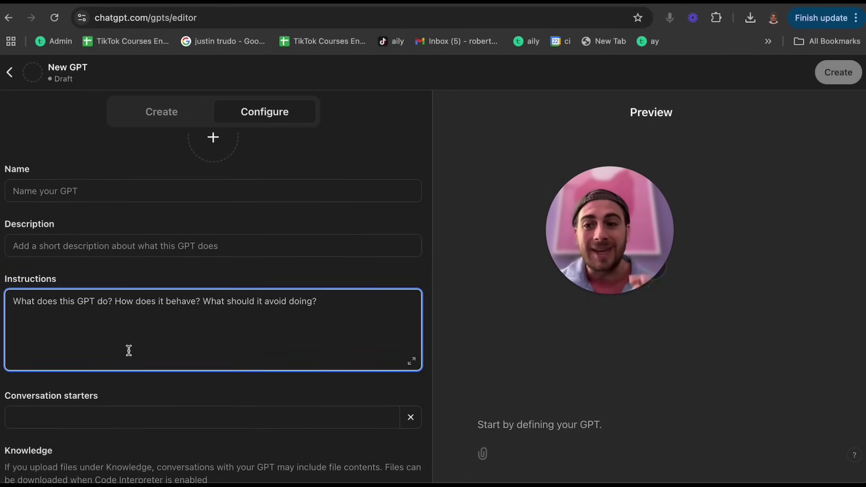
scroll(128, 351, "down", 3)
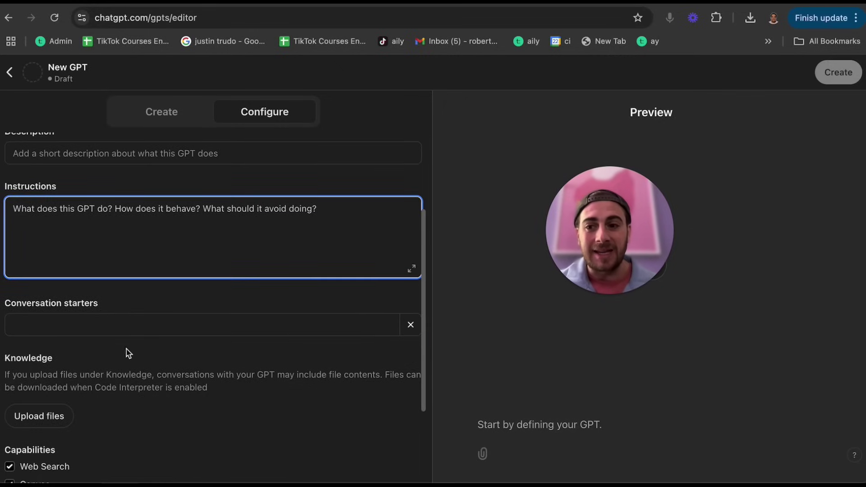
scroll(85, 356, "down", 1)
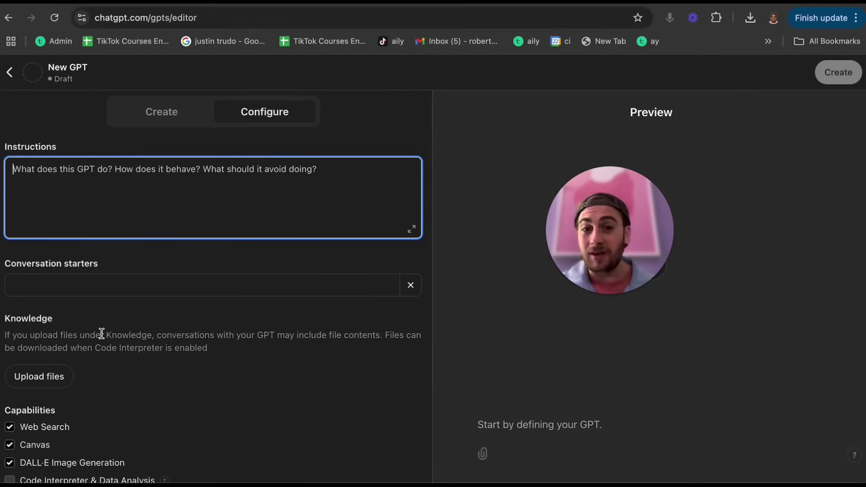
scroll(153, 396, "down", 3)
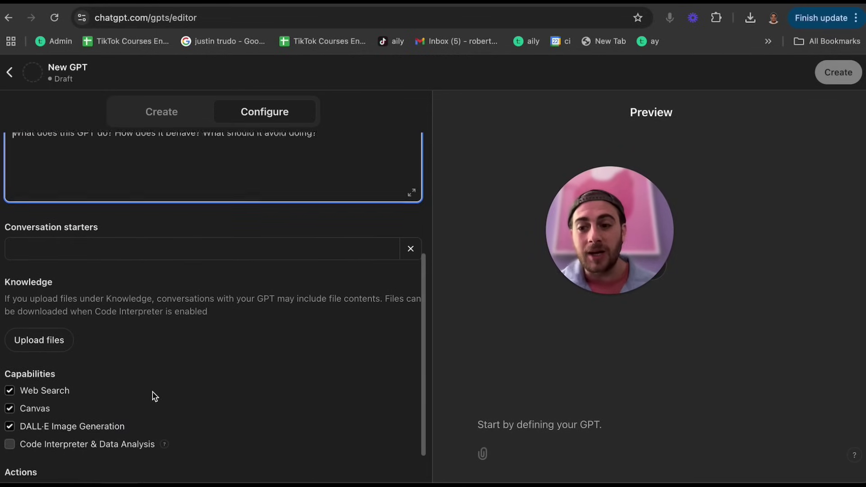
left_click(38, 314)
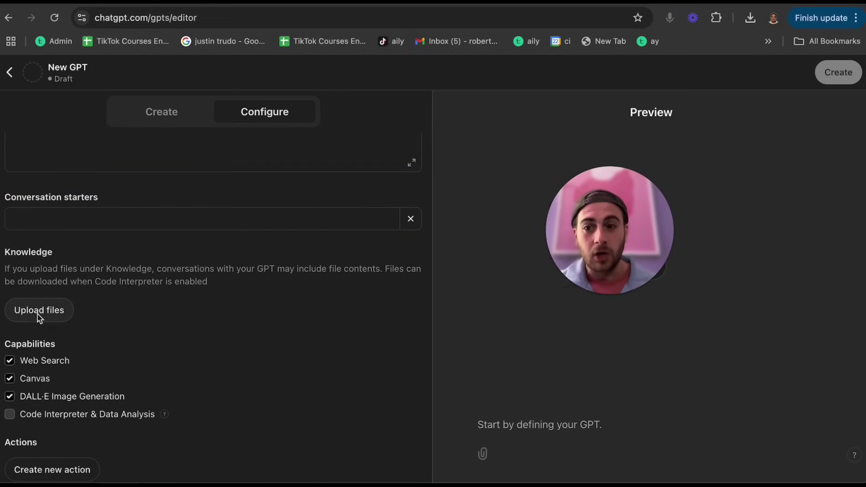
key("Escape")
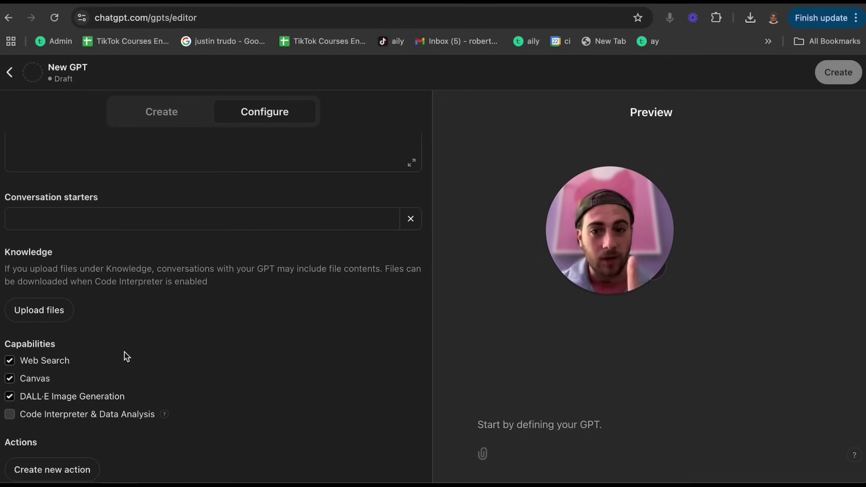
scroll(158, 334, "down", 1)
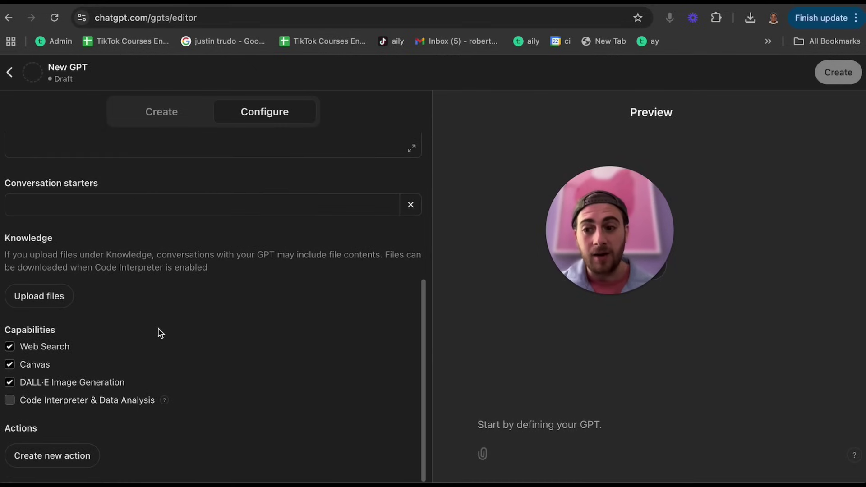
Leave the new GPT editor and open the existing msmdfm GPT from My GPTs for editing
left_click(9, 72)
left_click(752, 78)
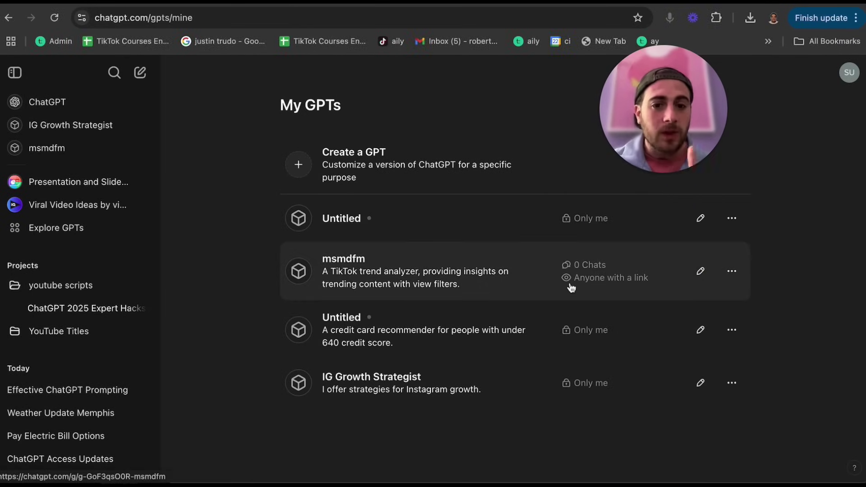
left_click(731, 271)
left_click(551, 282)
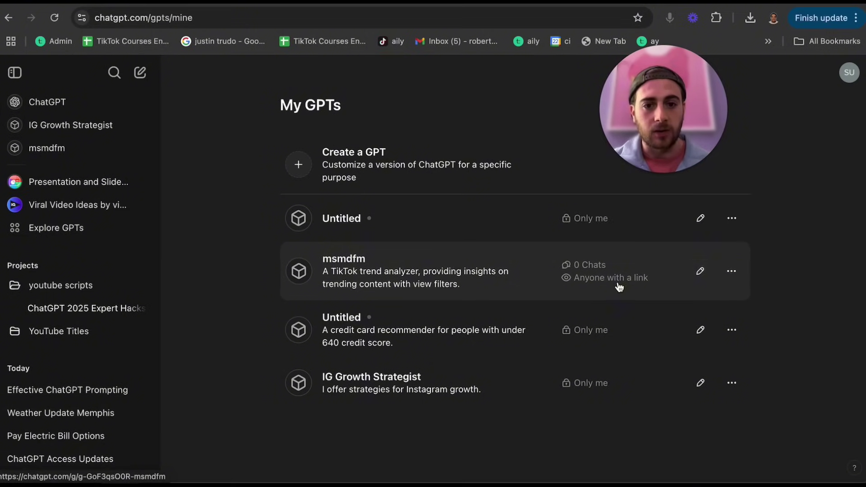
left_click(701, 271)
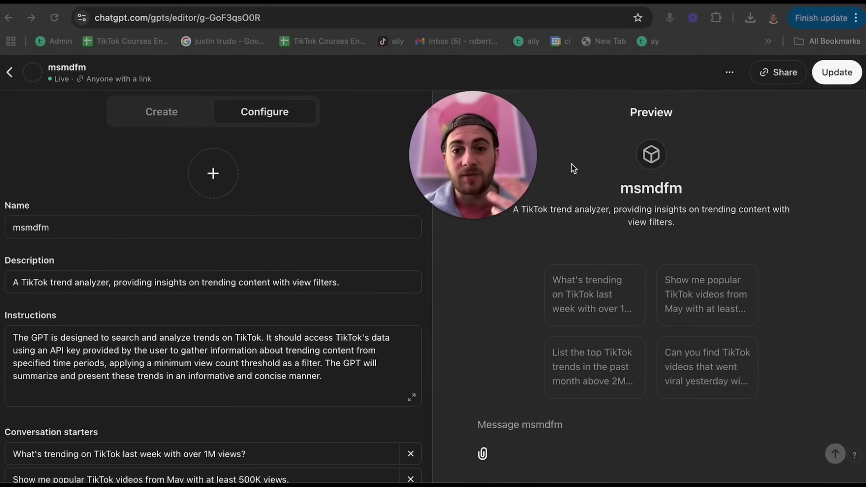
Open the sharing options for the msmdfm GPT and examine who can be given access
key("super+l")
left_click(773, 79)
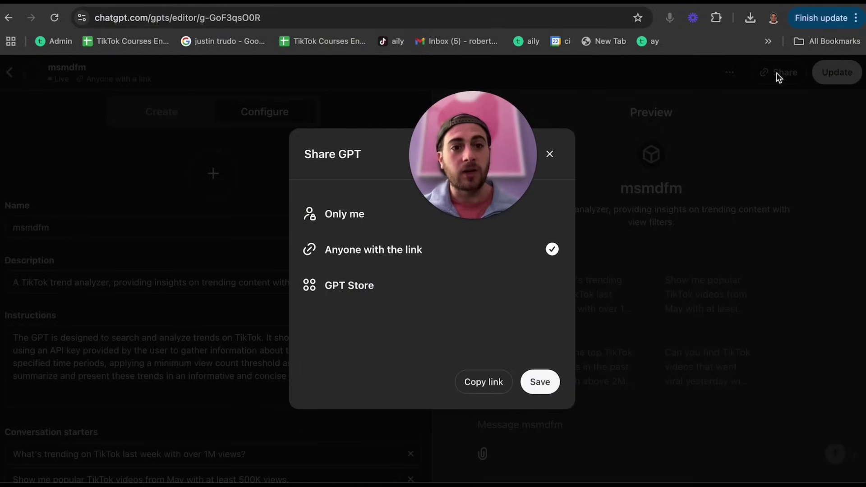
left_click_drag(482, 180, 651, 120)
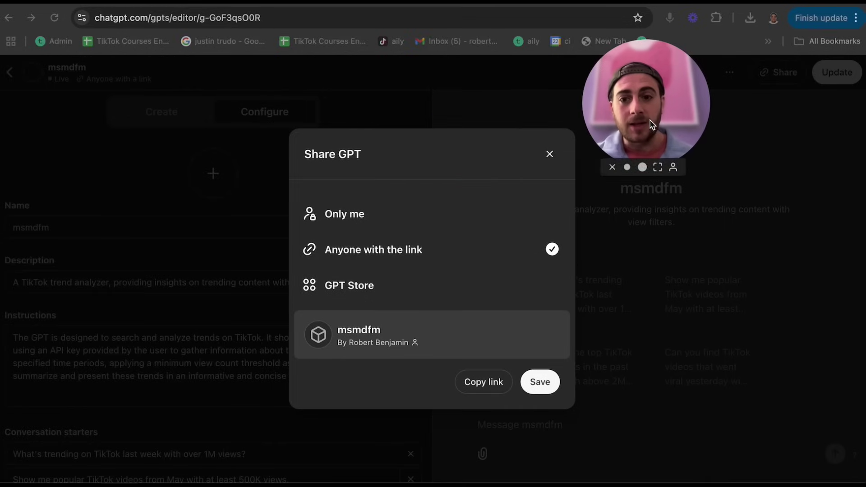
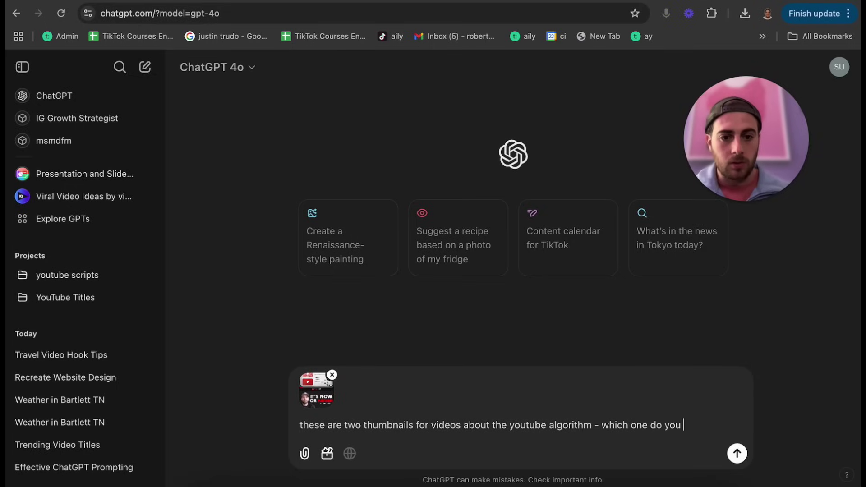
Finish and send the prompt asking which of the two YouTube algorithm thumbnails will get more views and why
type("get more v")
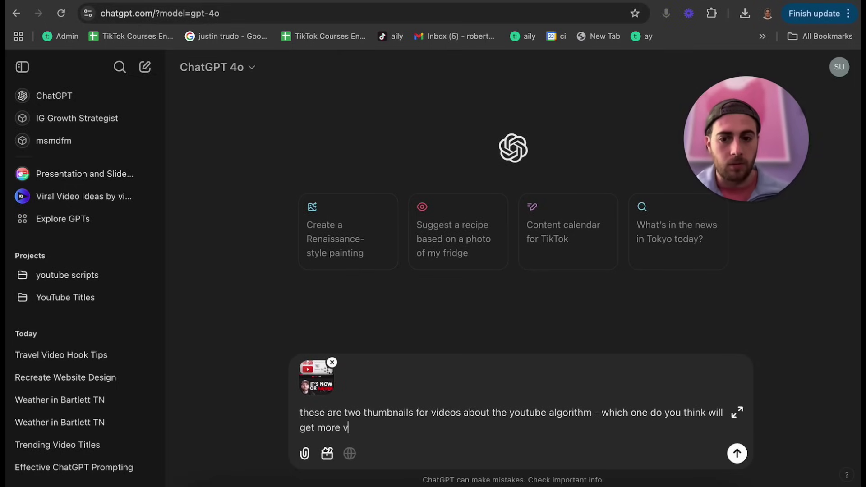
type("iews and why")
key("Return")
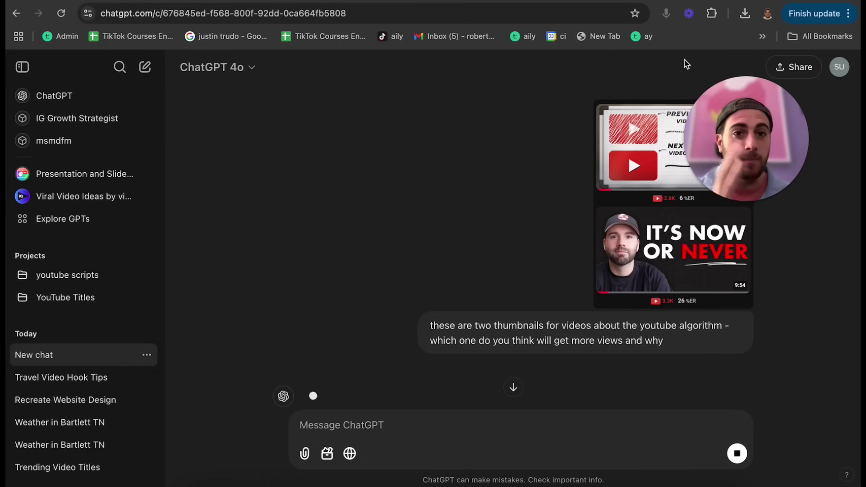
Compare the two videos in the YouTube search results, and read ChatGPT's thumbnail analysis and its prediction of which gets more views
left_click(758, 2)
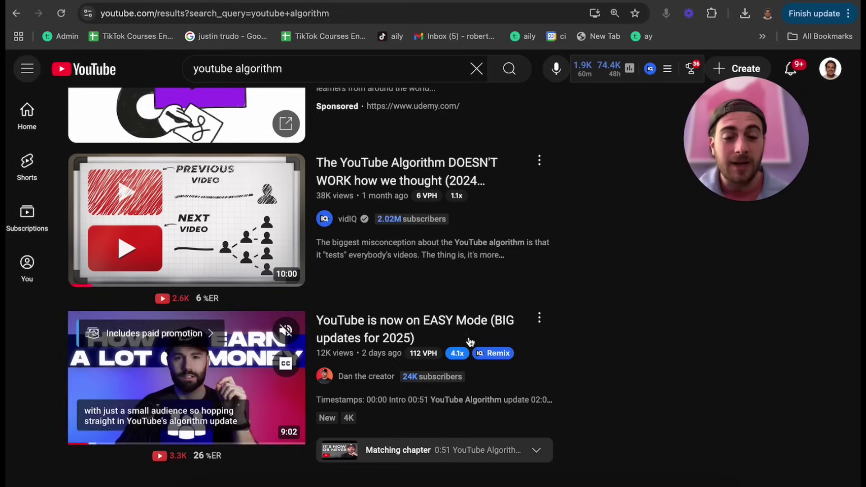
left_click(694, 2)
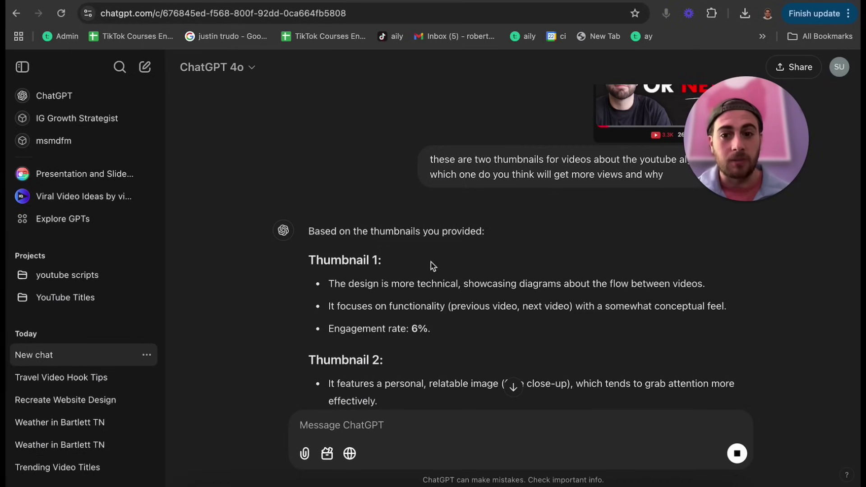
scroll(381, 311, "down", 2)
left_click_drag(309, 312, 413, 318)
scroll(413, 315, "down", 3)
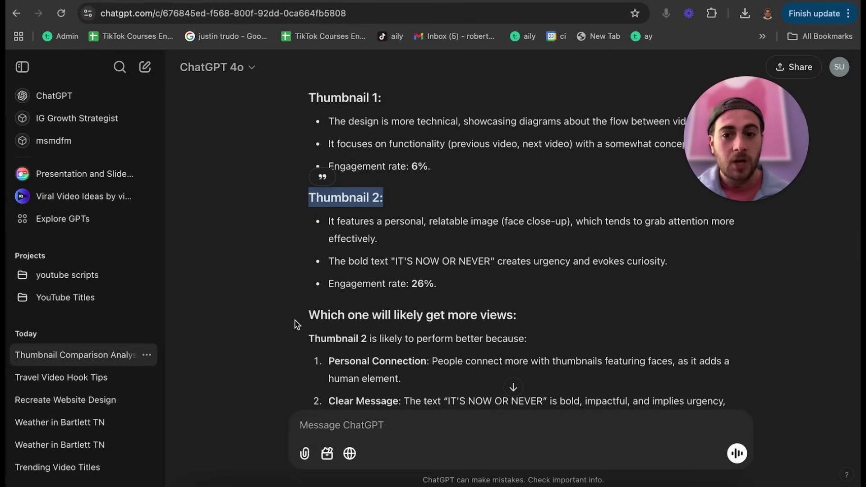
left_click_drag(295, 321, 601, 323)
left_click(544, 330)
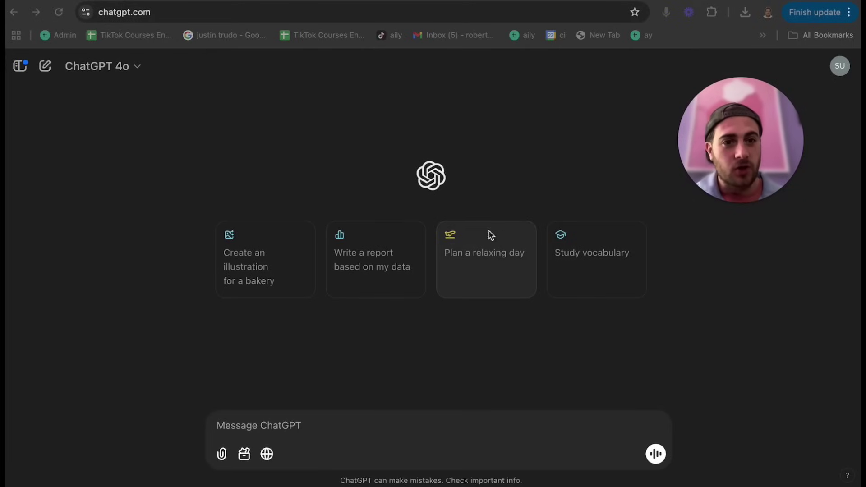
Locate the ChatGPT search extension option in the account menu, and search from a new tab for "what is the weather right now in bartlett tn"
left_click(839, 69)
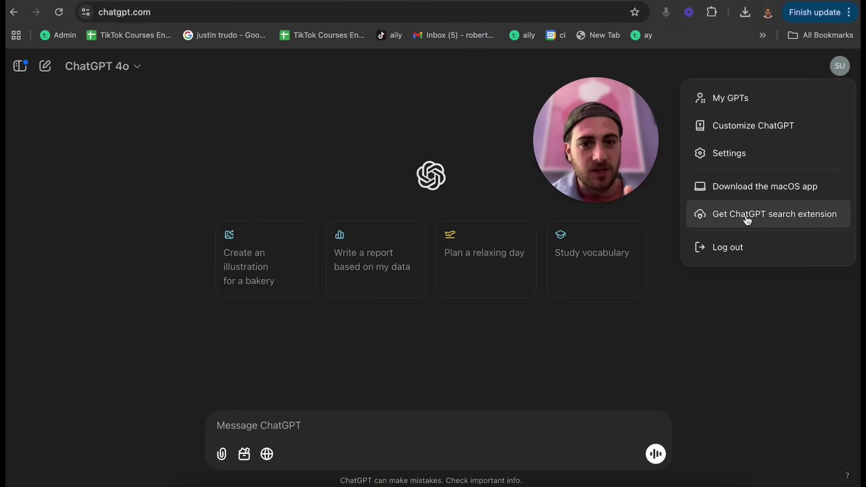
key("super+t")
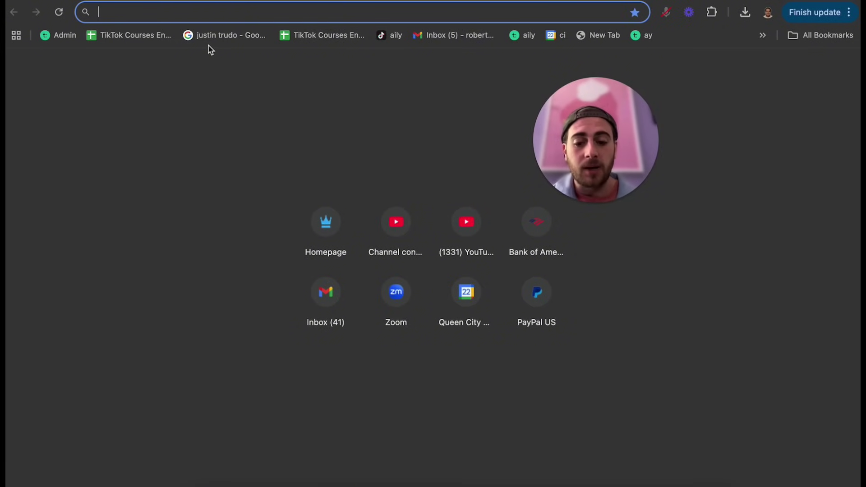
type("what is the weat")
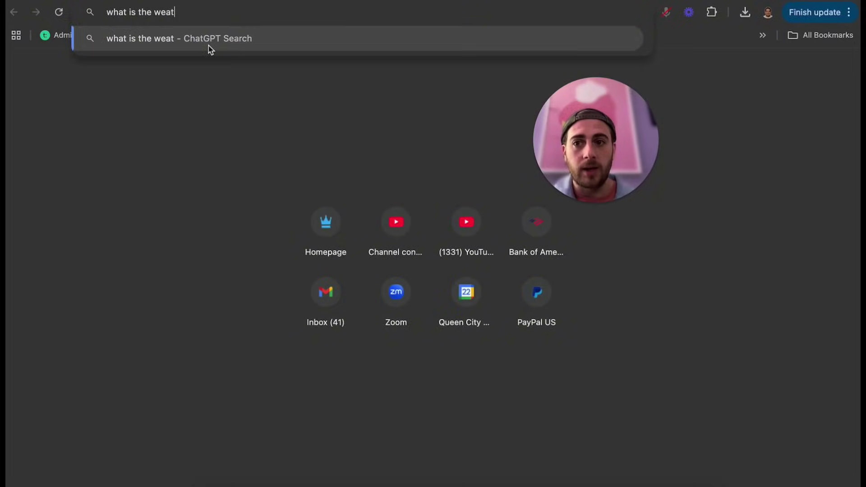
type("her right now in bar")
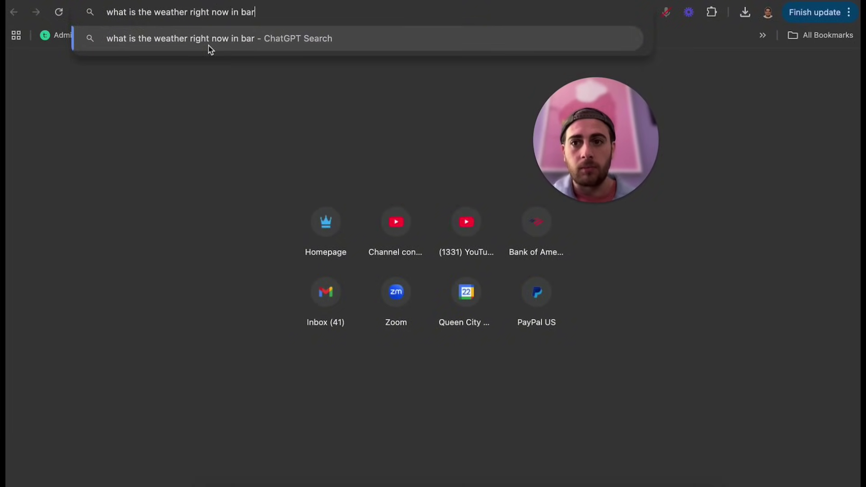
type("tlett tene")
key("BackSpace")
key("BackSpace")
type("n")
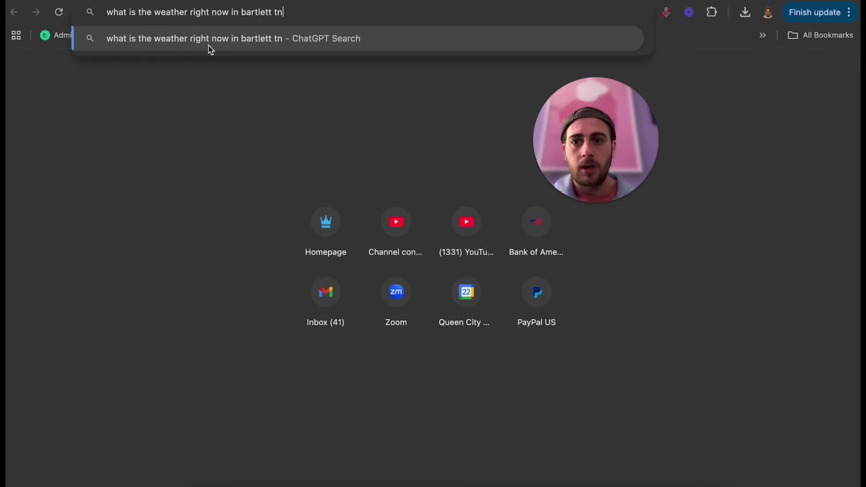
key("Return")
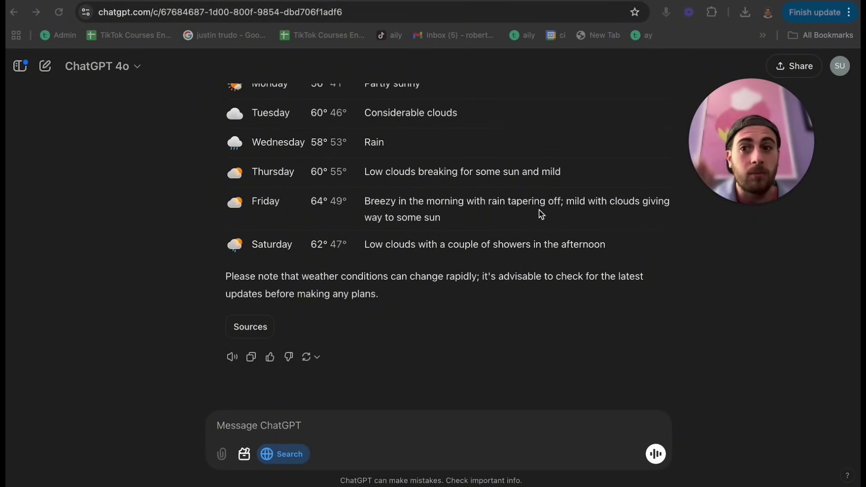
Read the Bartlett weather answer and daily forecast, browse its list of sources, and close the list
scroll(461, 202, "up", 5)
scroll(461, 201, "down", 1)
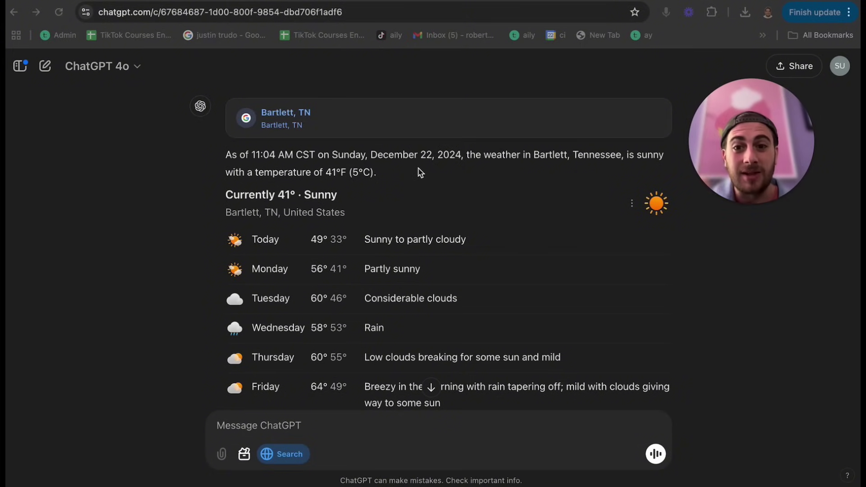
scroll(410, 177, "down", 2)
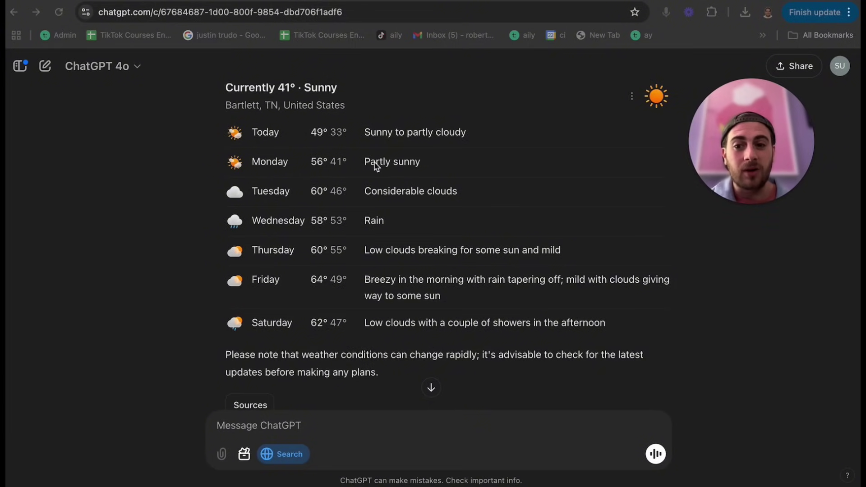
scroll(376, 166, "down", 2)
left_click(248, 326)
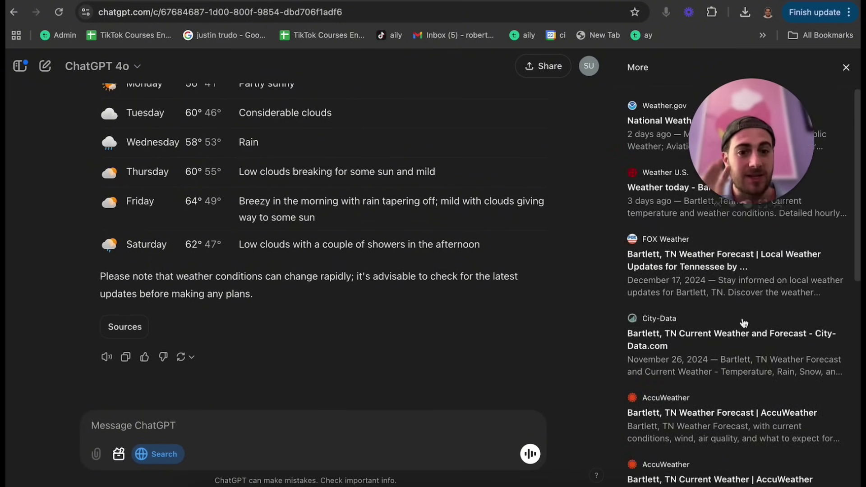
scroll(750, 207, "down", 5)
scroll(750, 271, "up", 7)
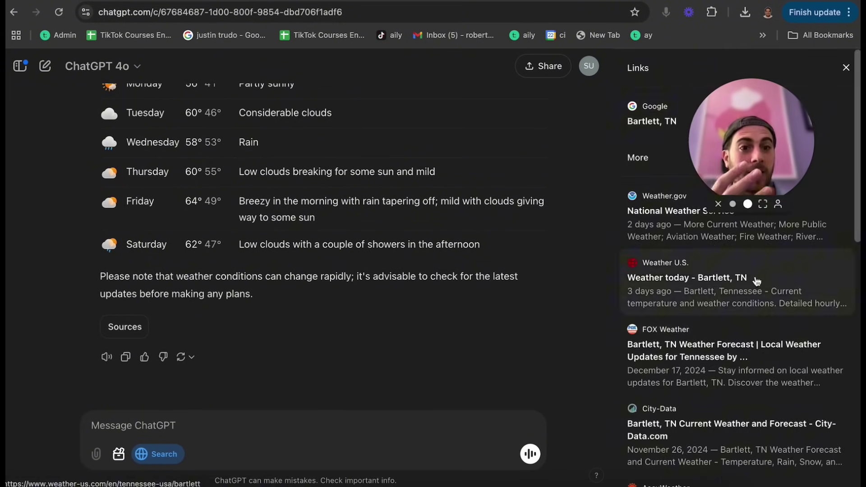
left_click(845, 67)
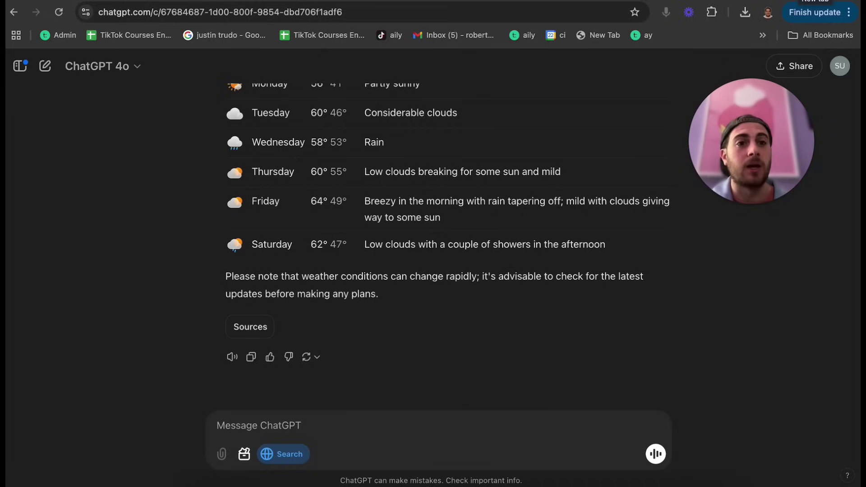
Search with ChatGPT from a new browser tab for "what are some trends for fitness right now on tiktok"
key("super+t")
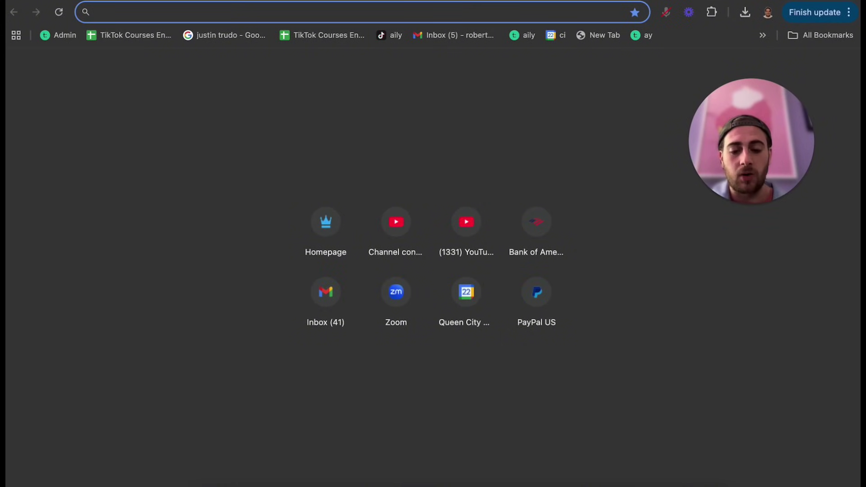
type("what are some tren")
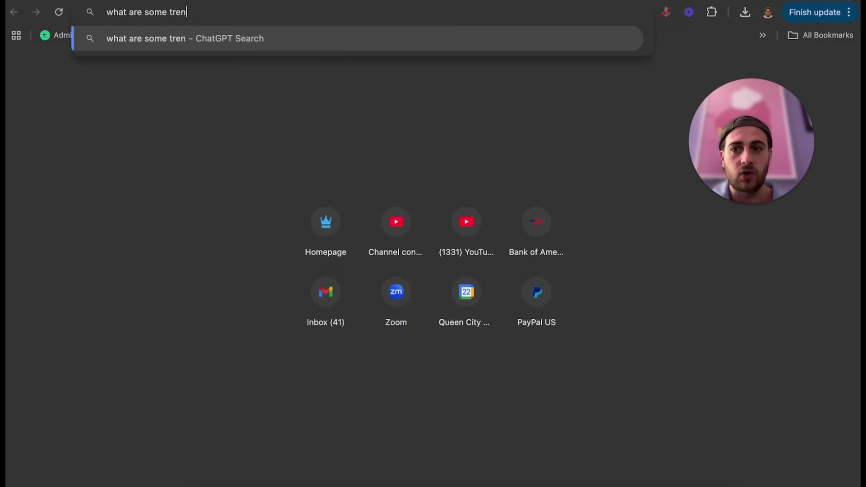
type("ds for fitness right ")
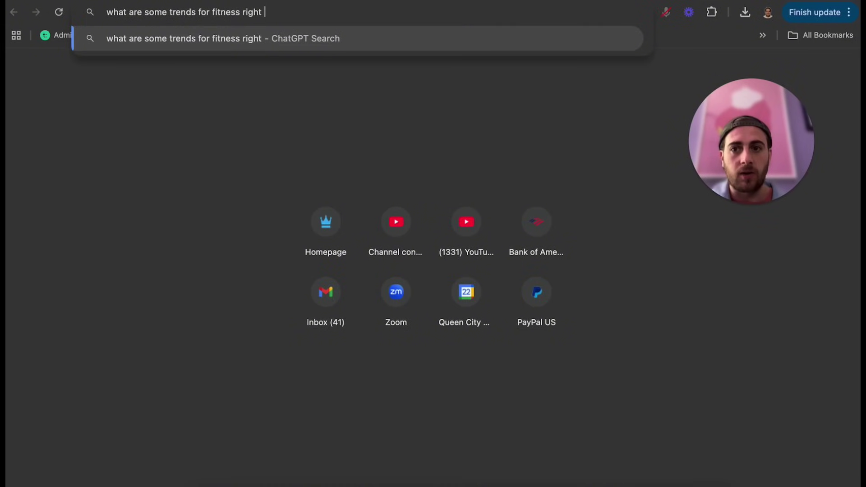
type("now on tiktok")
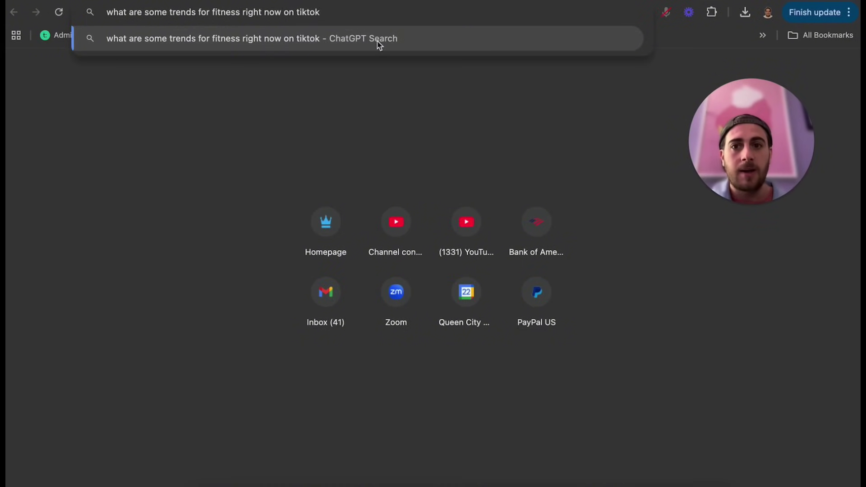
left_click(364, 44)
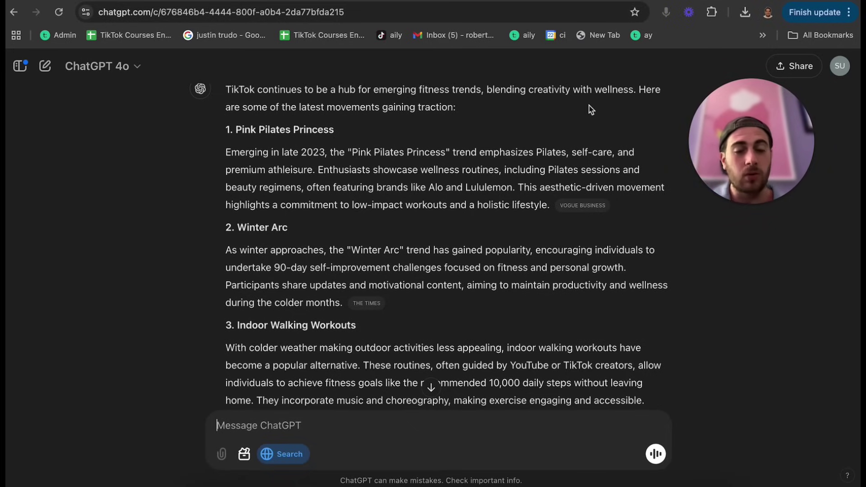
Read the TikTok fitness trends answer and its linked articles, and browse the full list of citations
scroll(335, 251, "down", 15)
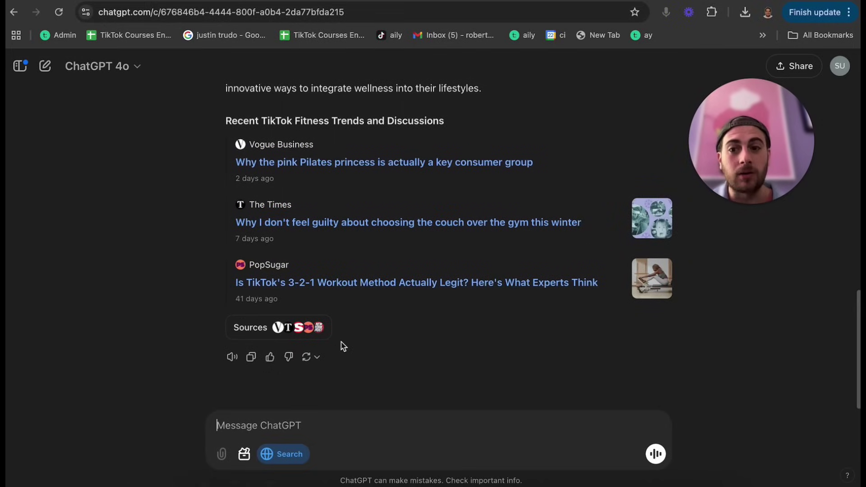
left_click(343, 425)
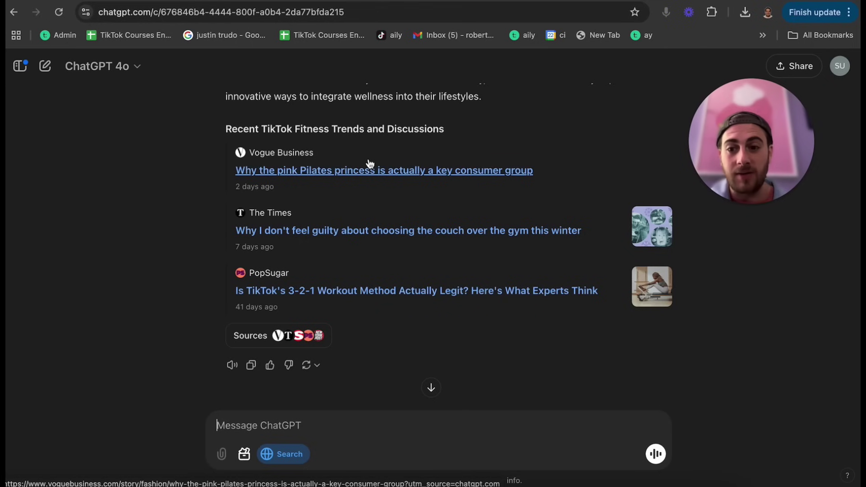
left_click(251, 338)
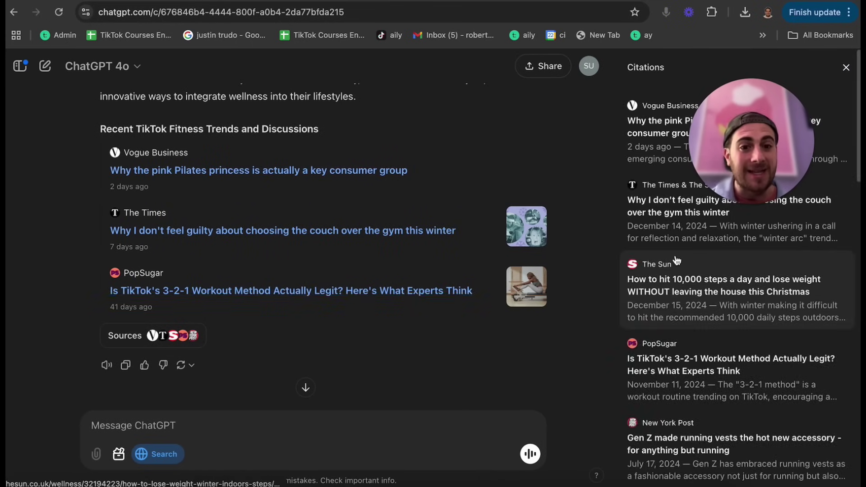
scroll(676, 260, "down", 8)
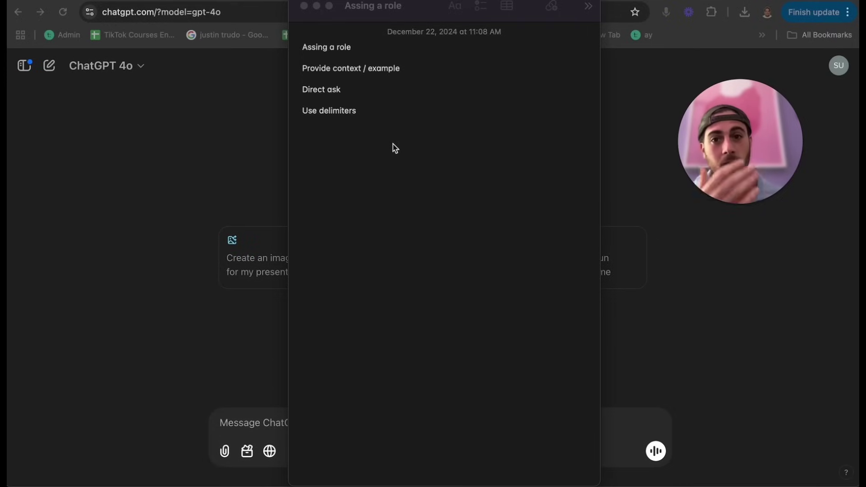
Write in the note "I need you to be an expert at crafting emails that get a response from people with 20 years of experience using human psychology"
left_click(353, 157)
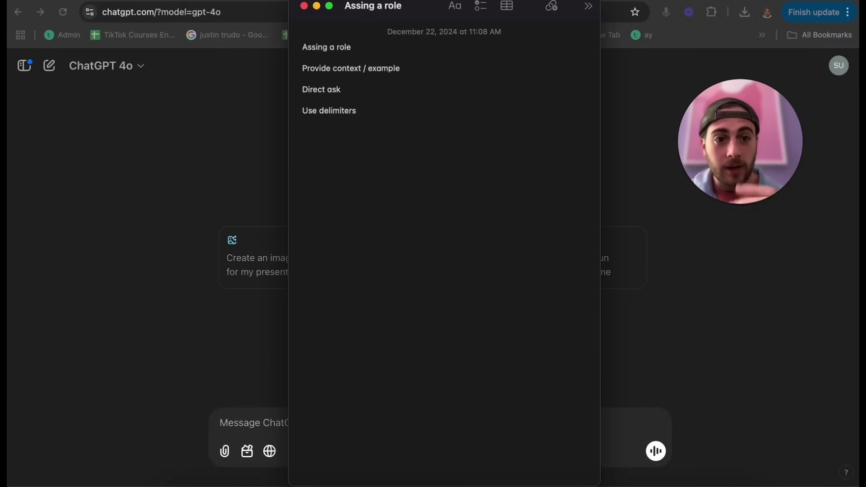
type("I need you ")
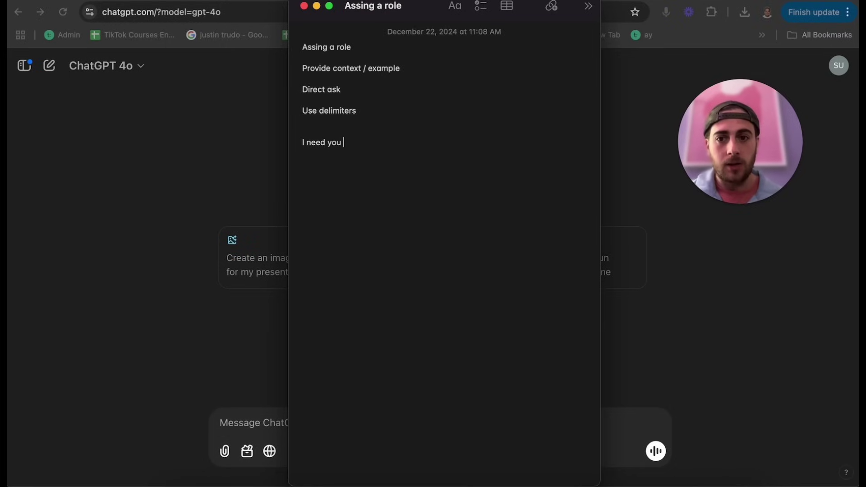
type("to be an expert at crafting emails that g")
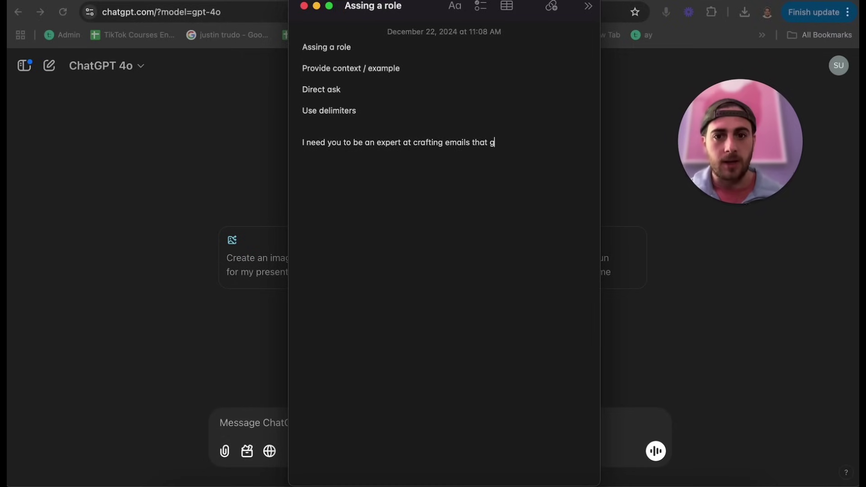
type("et a response from people with 20 years o")
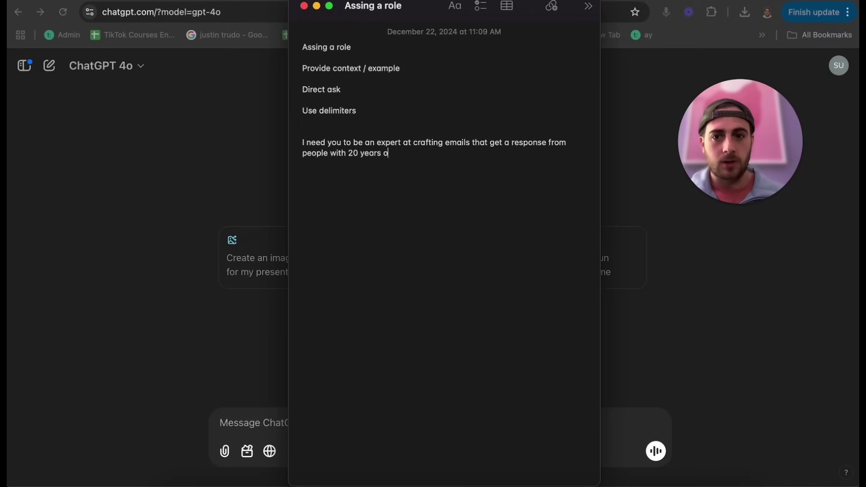
type("f experience using human psychology")
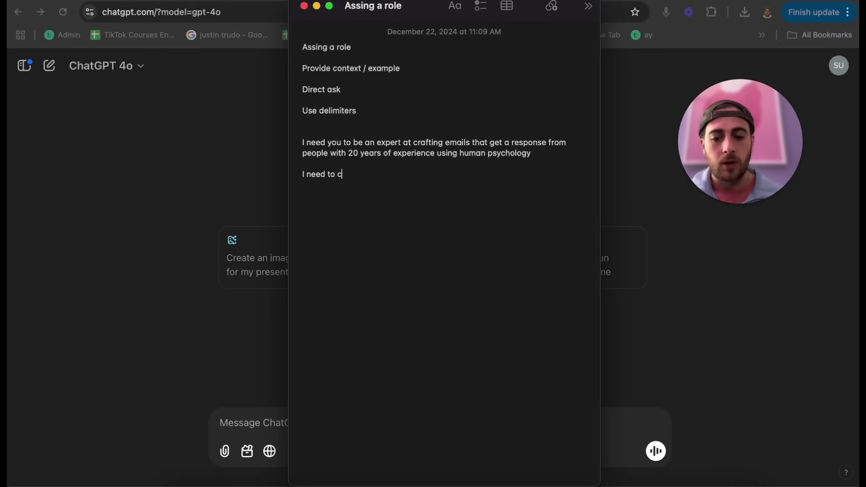
Add the context line "I need to craft an email promoting my video about 7 chatgpt hacks people need to know for 2025"
type("mail prom")
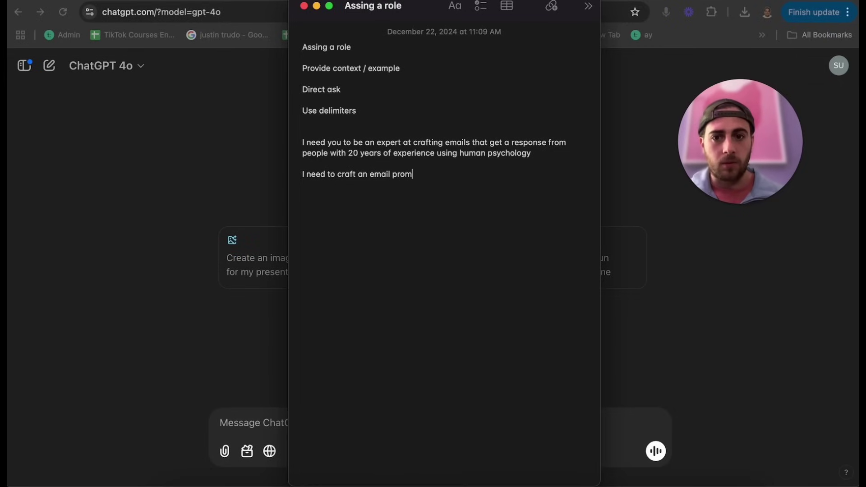
type("oting my video abou")
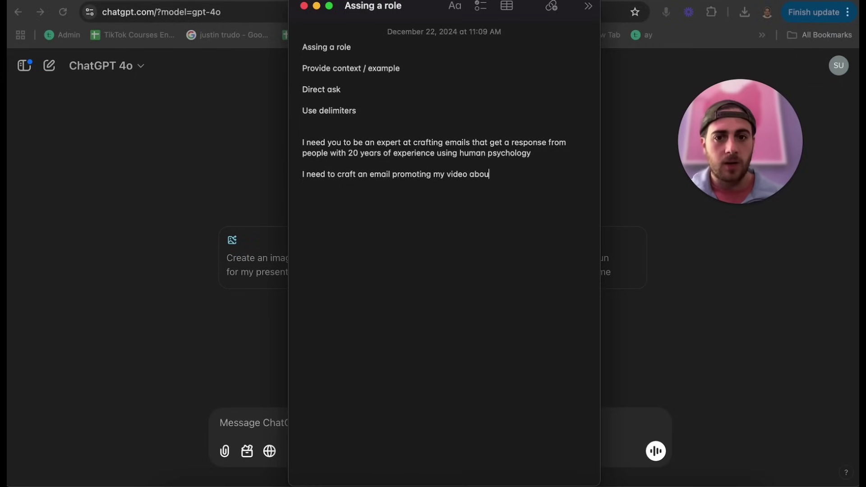
type("t 7 chatgpt hack")
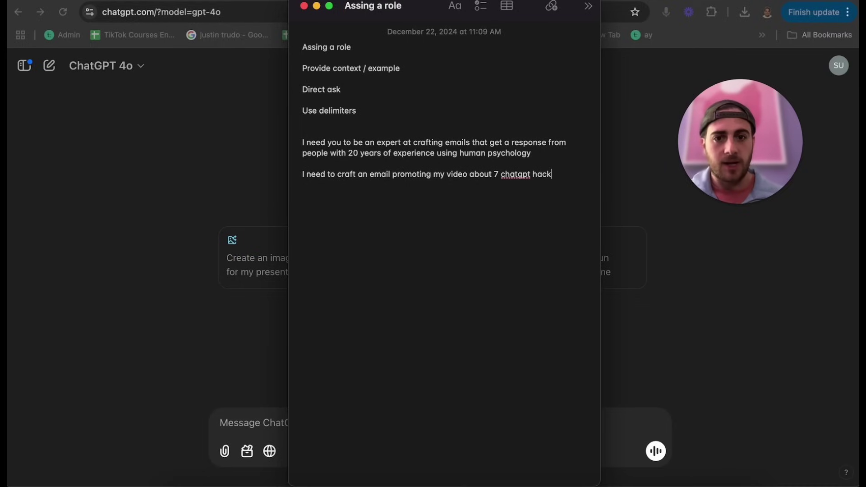
type("s people need to know for 2025  P")
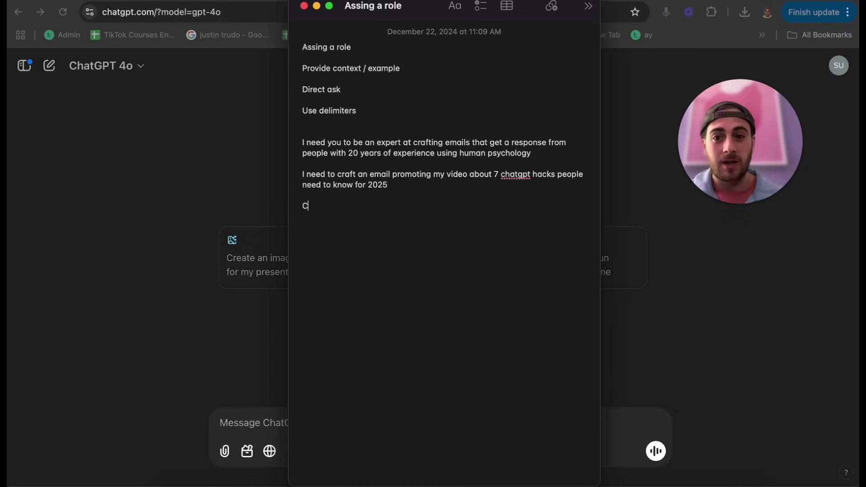
Add the direct ask "Please create an email based on the example that I provided" on a new line of the note
type("lease create an ema")
key("BackSpace")
key("BackSpace")
key("BackSpace")
key("BackSpace")
type("n ema")
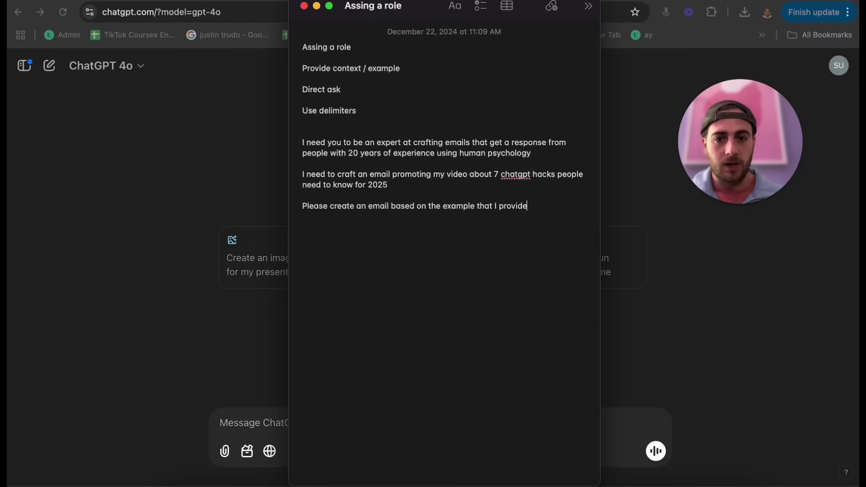
Add the closing limit "Please do not make the email any longer than the one I provide you with" to the note
left_click(423, 222)
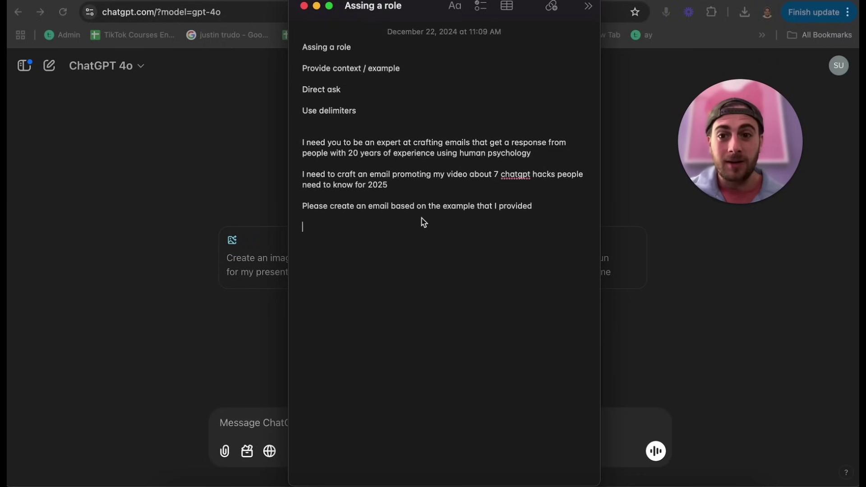
type("Please do")
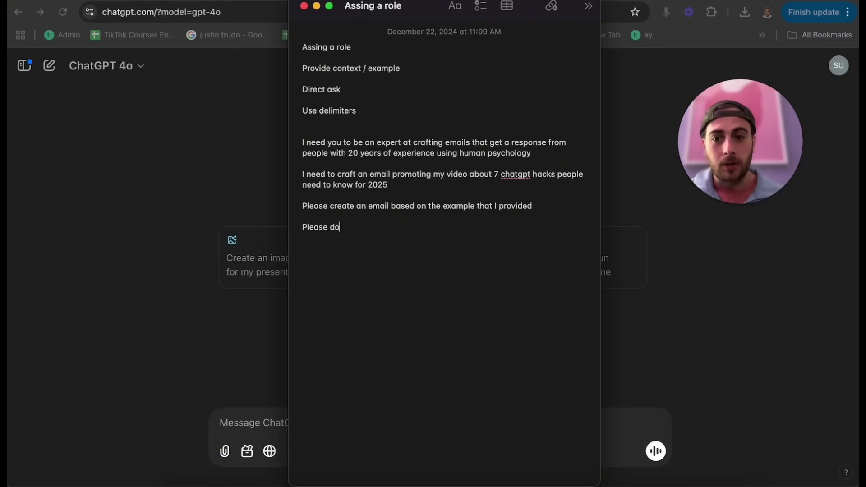
type(" not make the email any longer than the one I provide you with")
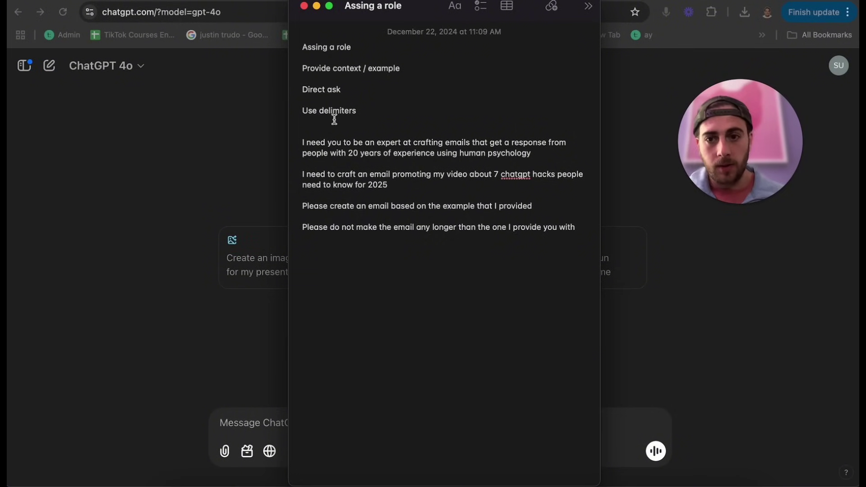
Copy the four prompt lines from the note into a new message in ChatGPT
left_click_drag(300, 139, 242, 293)
left_click(242, 293)
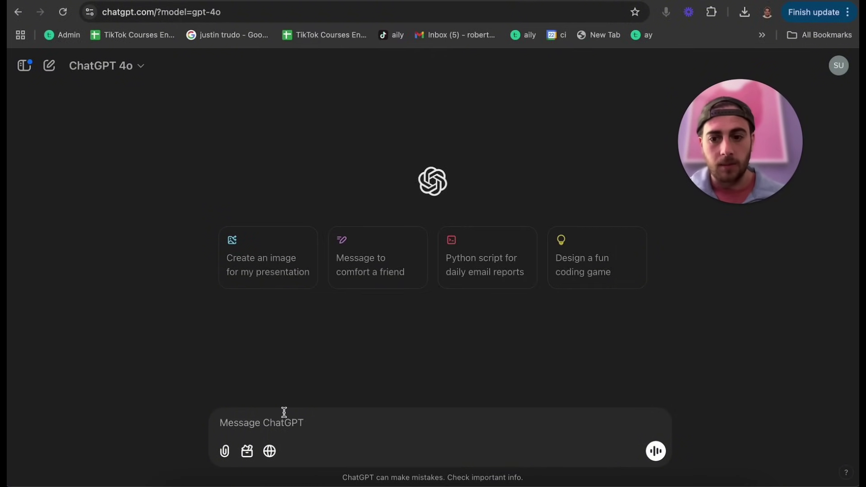
type("I need you to be an expert at crafting emails that get a response from people with 20 years of experience using human psychology  I need to craft an email promoting my video about 7 chatgpt hacks people need to know for 2025  Please create an email based on the example that I provided")
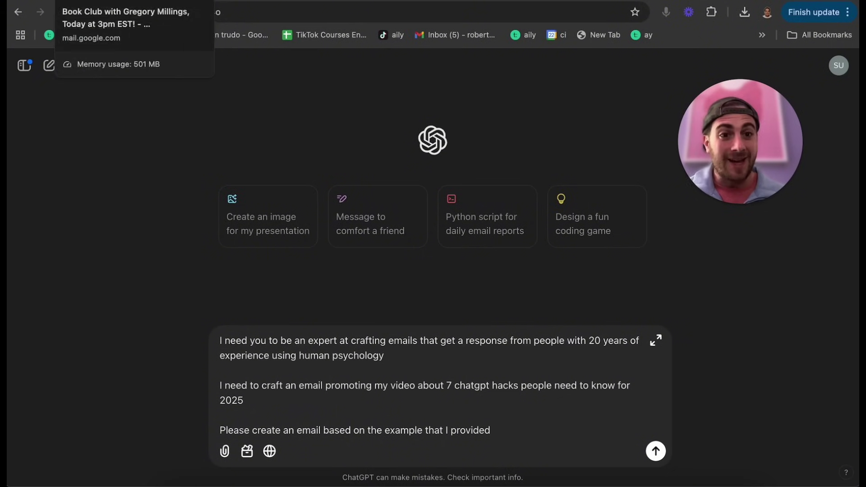
Capture a screenshot of the Book Club email in Gmail and return to the drafted ChatGPT message
left_click(90, 6)
key("super+shift+4")
left_click_drag(115, 124, 325, 434)
key("ctrl+shift+Tab")
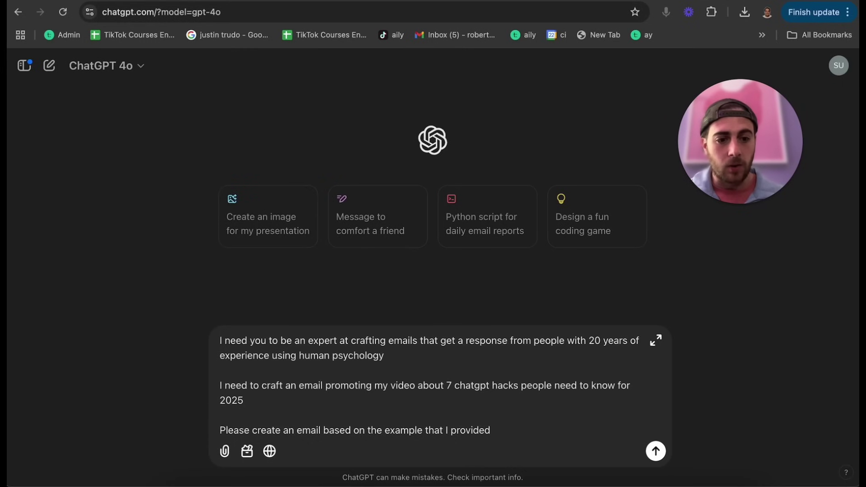
Attach the Book Club email screenshot to the prompt as the example and send the message
left_click(184, 482)
left_click_drag(336, 96, 327, 392)
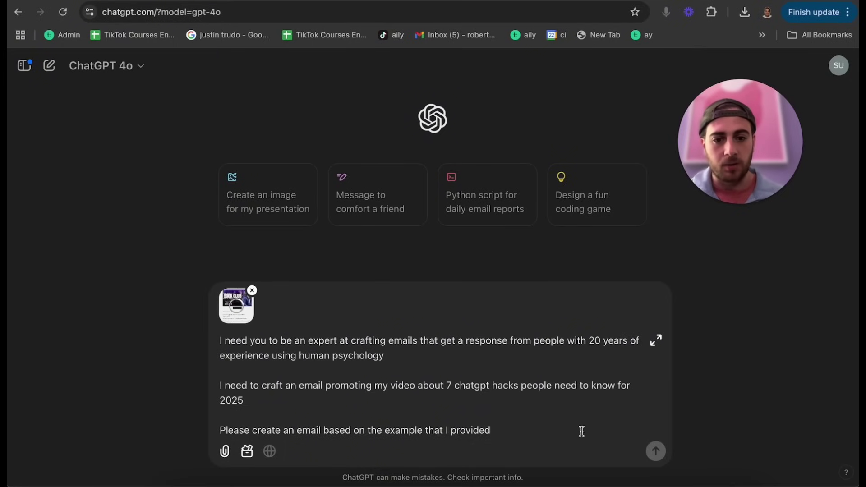
left_click(656, 452)
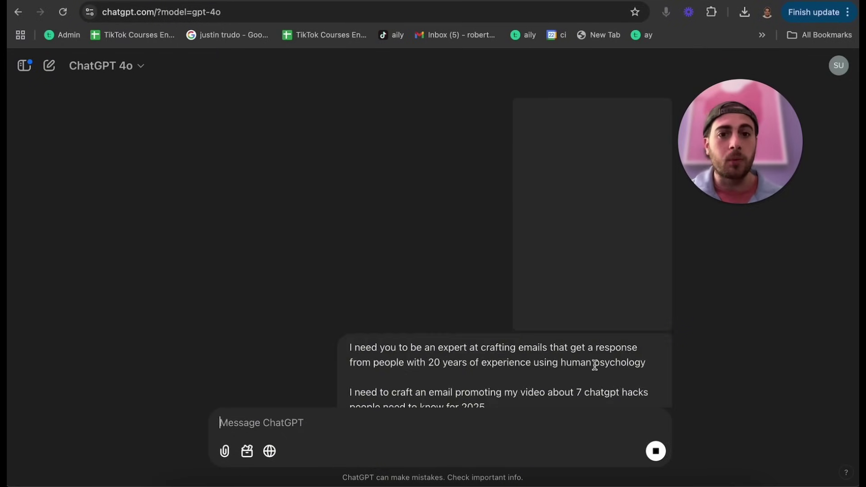
Review the sent prompt with its example email, and read the generated email promoting the ChatGPT hacks video
scroll(537, 271, "up", 5)
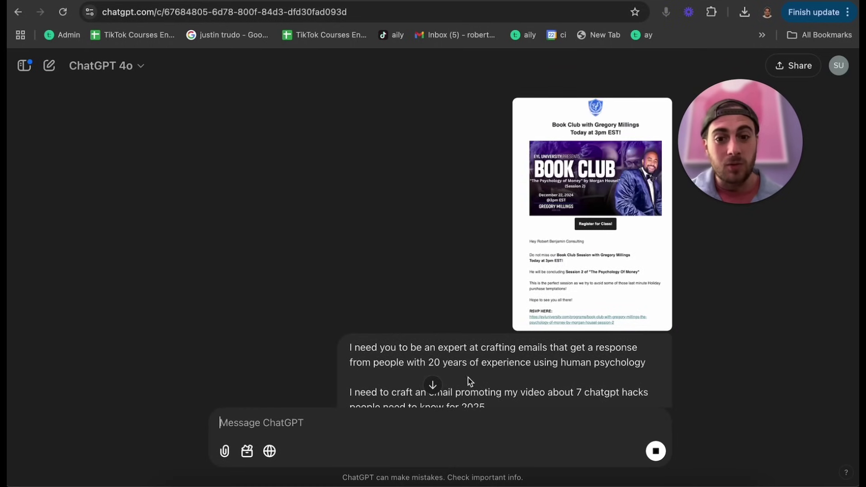
scroll(449, 359, "down", 2)
scroll(450, 359, "down", 1)
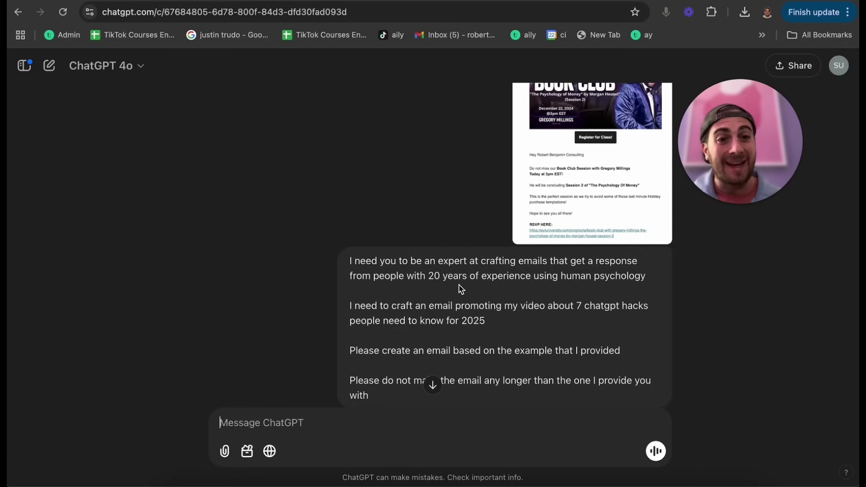
scroll(498, 231, "up", 2)
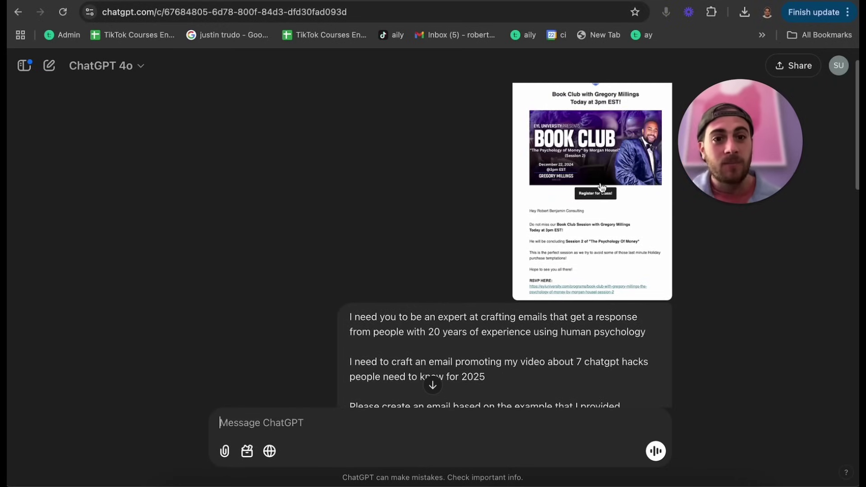
scroll(573, 197, "down", 10)
scroll(572, 197, "down", 3)
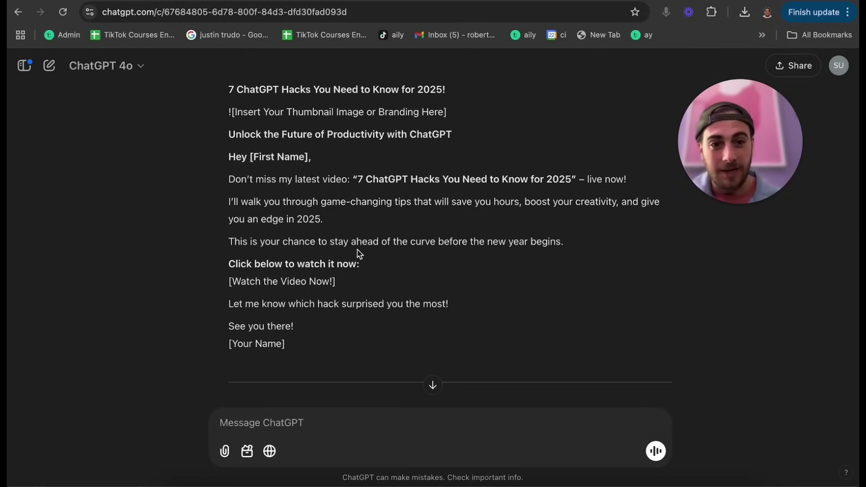
scroll(359, 253, "up", 2)
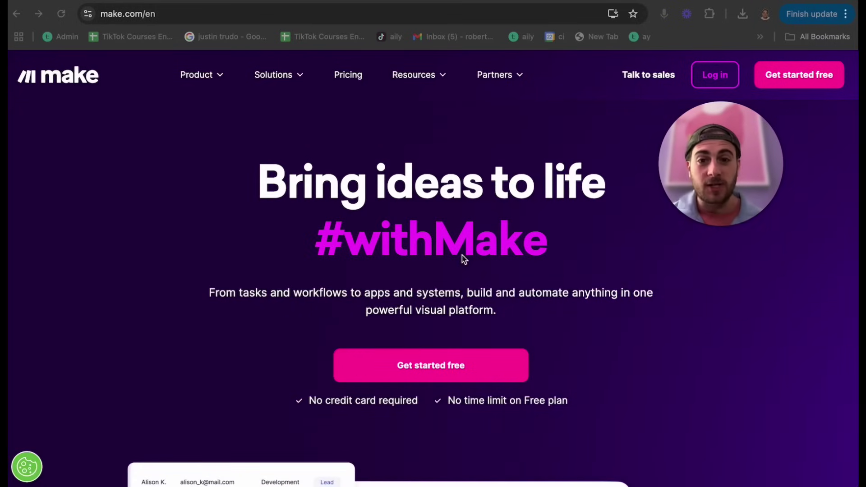
Search Make's apps and services for "gmail" and open the Gmail integration page
left_click(219, 77)
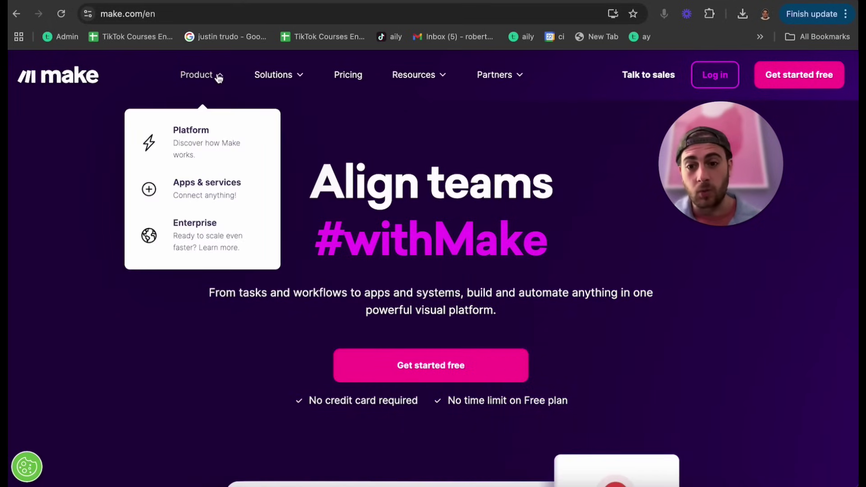
left_click(205, 183)
scroll(268, 375, "down", 5)
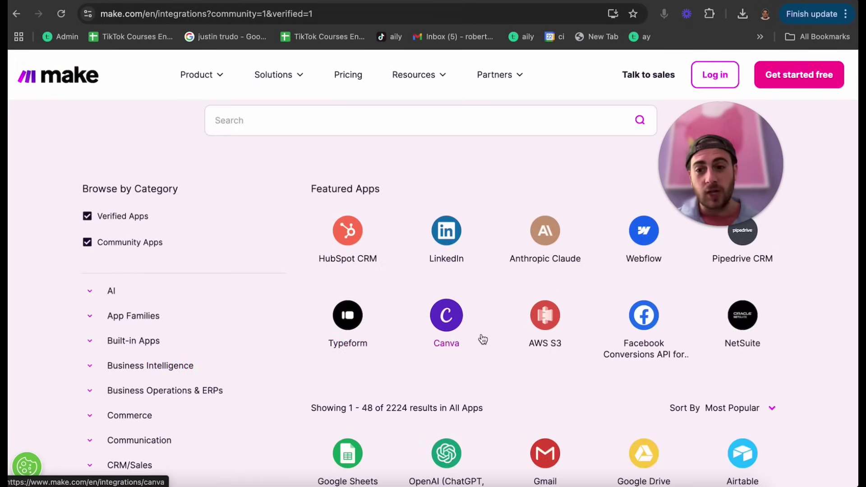
scroll(400, 248, "up", 2)
left_click(319, 203)
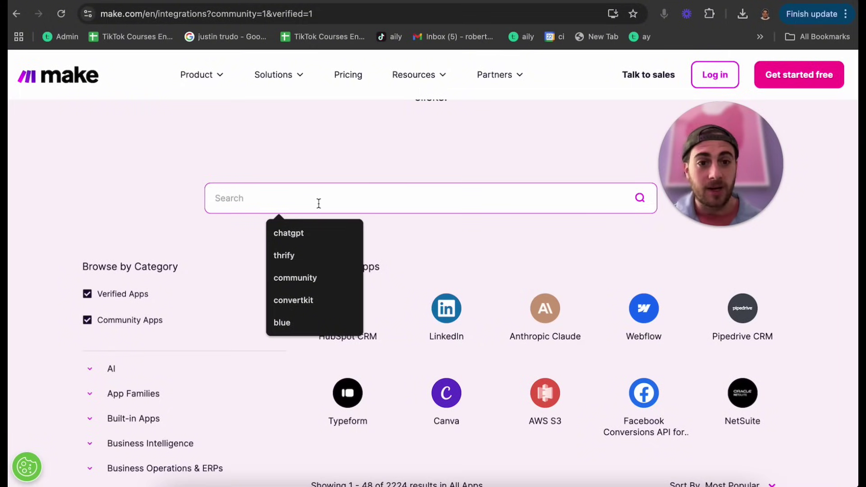
type("gmail")
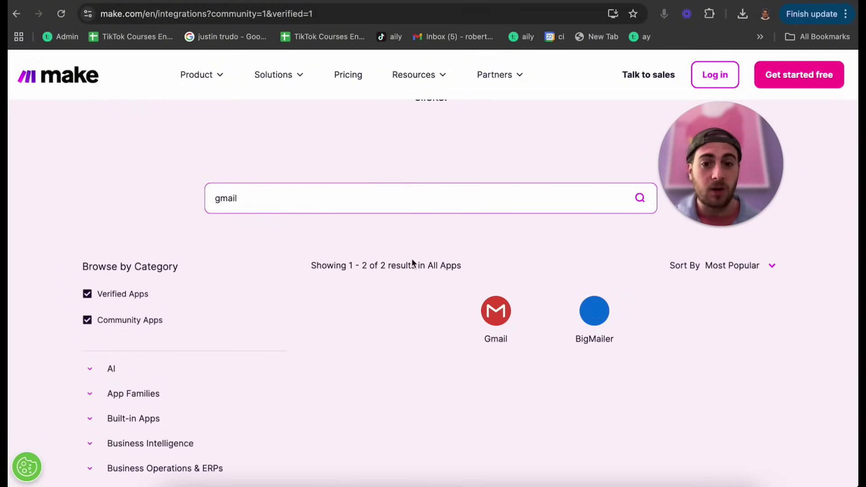
left_click(501, 309)
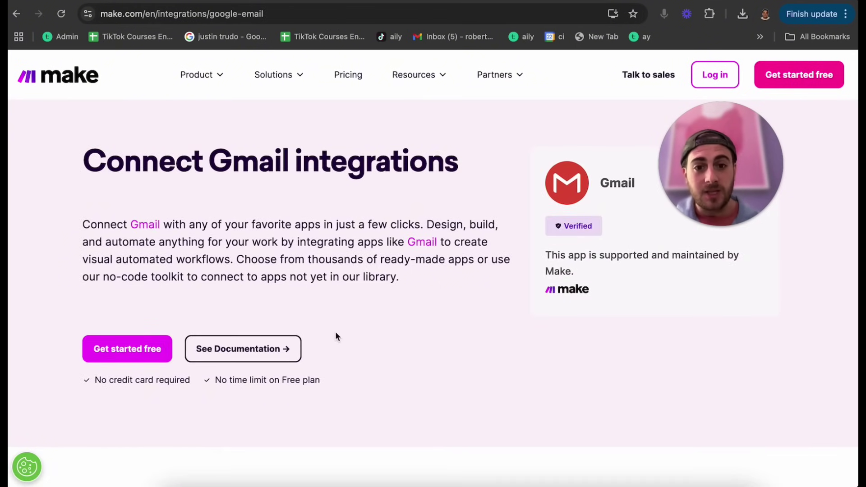
Examine the Gmail integration's available modules and the apps that can be connected with Gmail
scroll(335, 336, "down", 1)
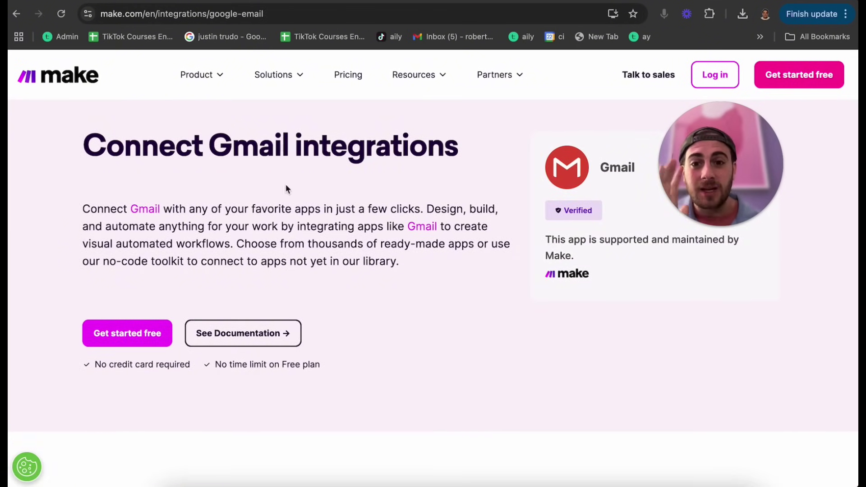
scroll(285, 185, "down", 10)
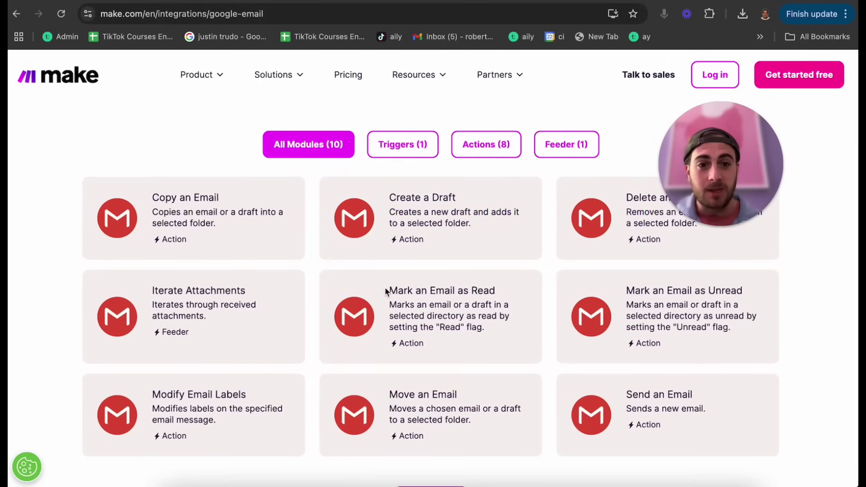
left_click_drag(697, 157, 749, 89)
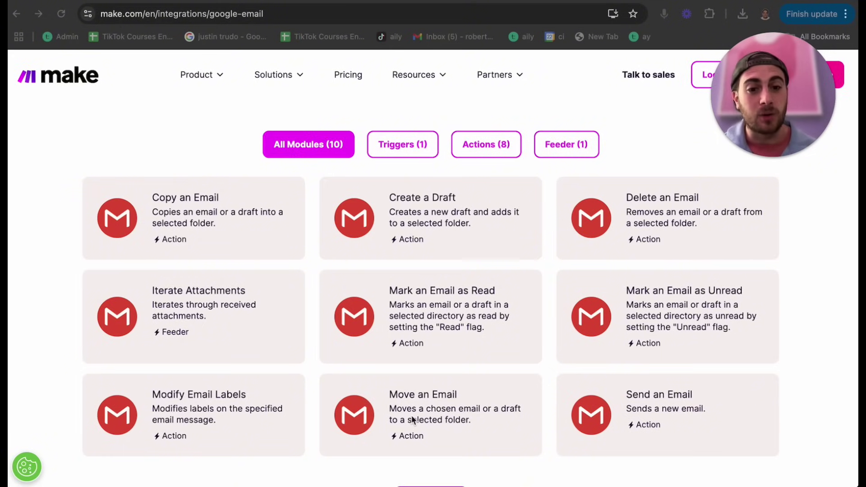
scroll(611, 347, "down", 9)
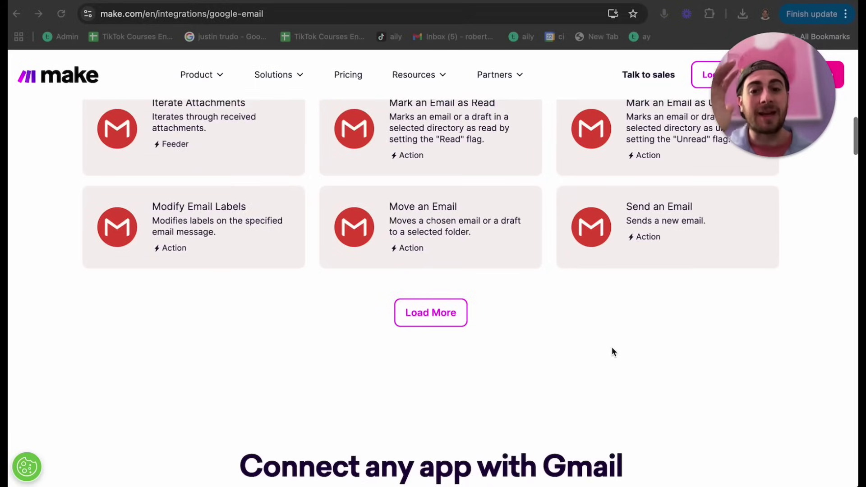
scroll(612, 351, "down", 2)
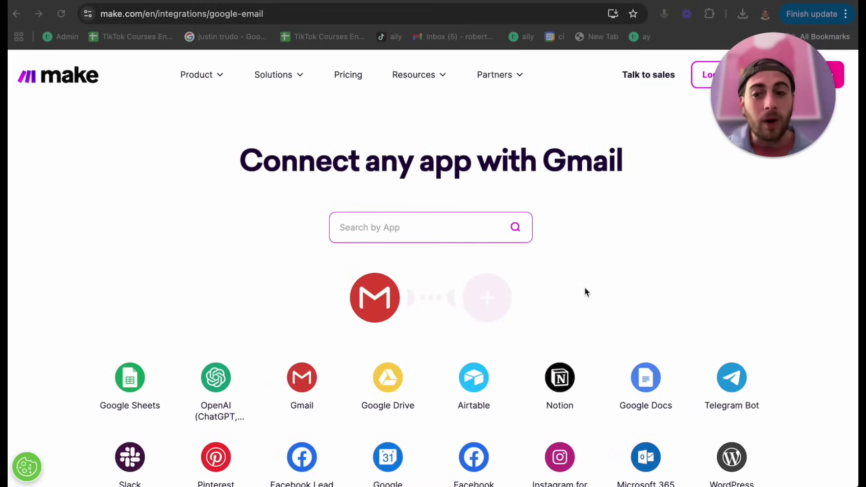